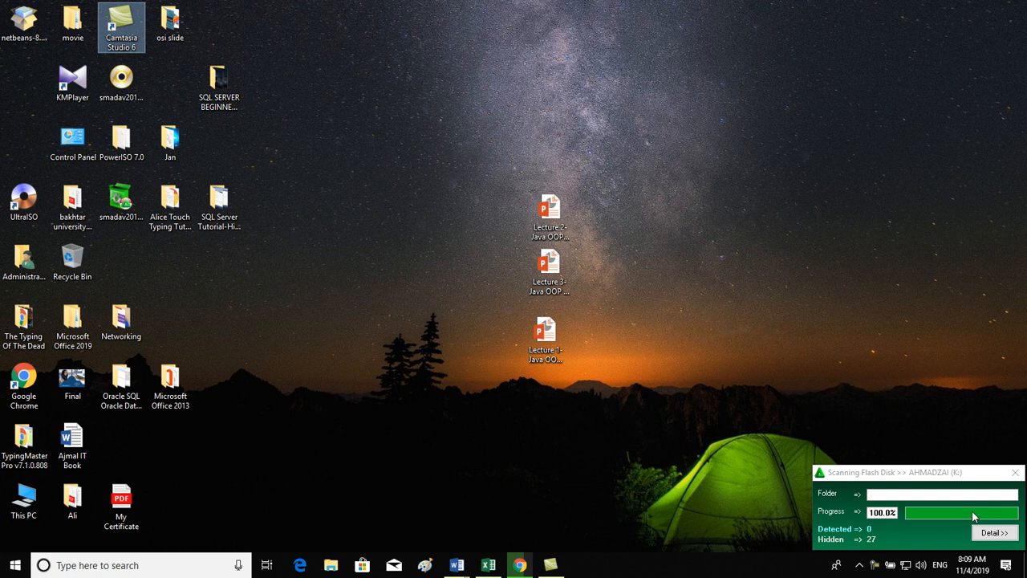
Open Access and create a blank desktop database named Database1, stored on the Desktop.
right_click(405, 157)
left_click(435, 188)
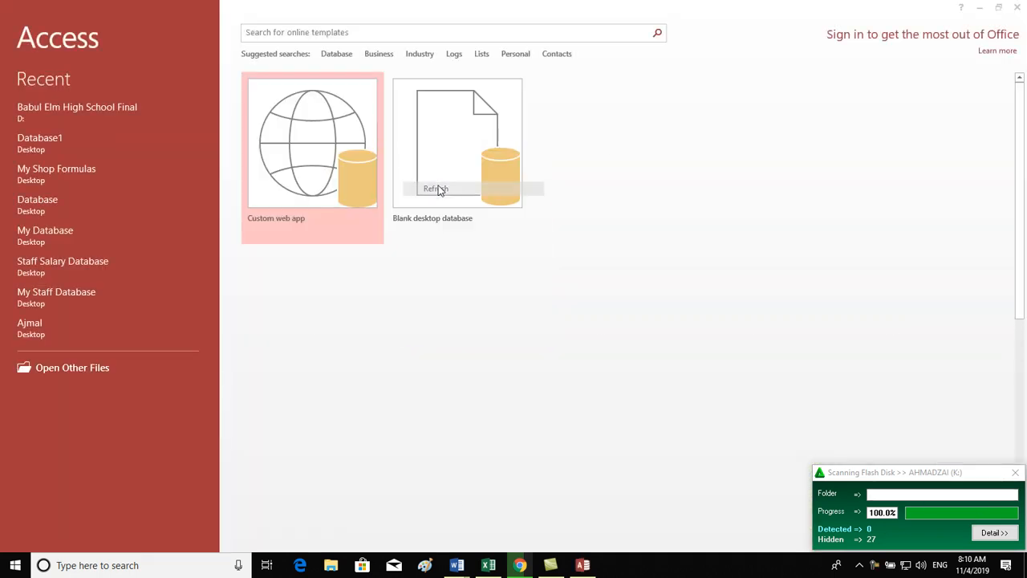
left_click(459, 180)
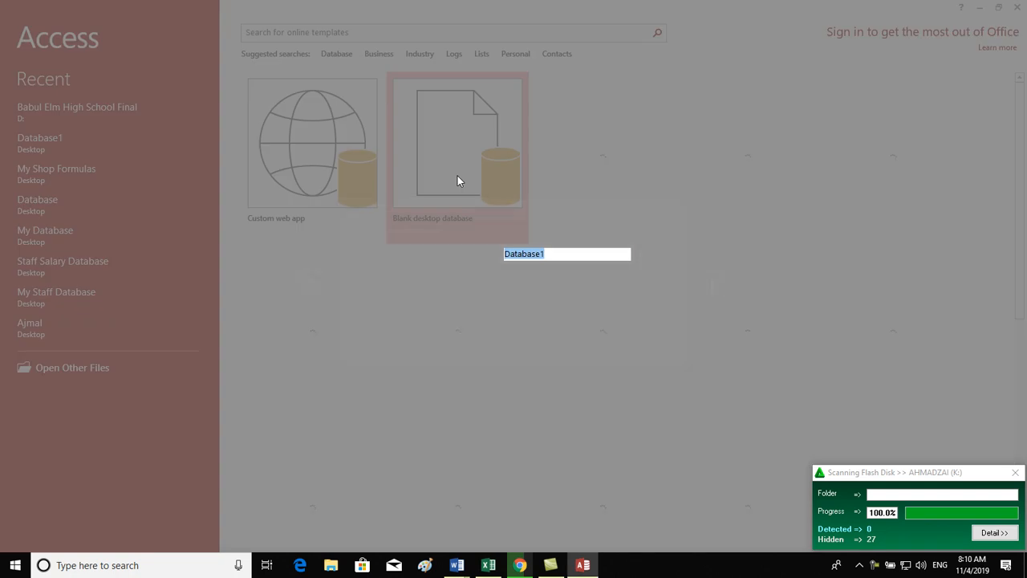
left_click(645, 257)
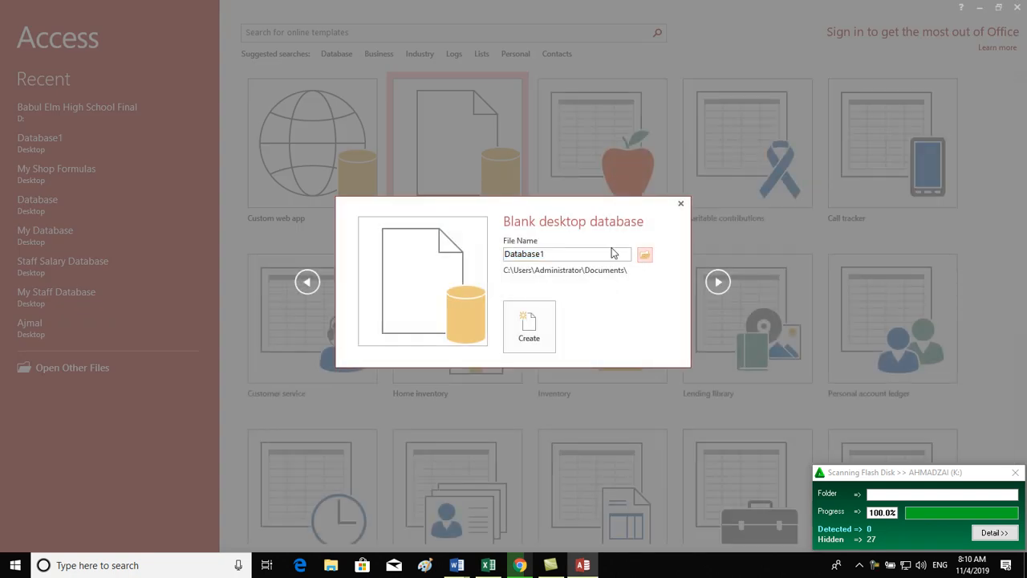
left_click(57, 95)
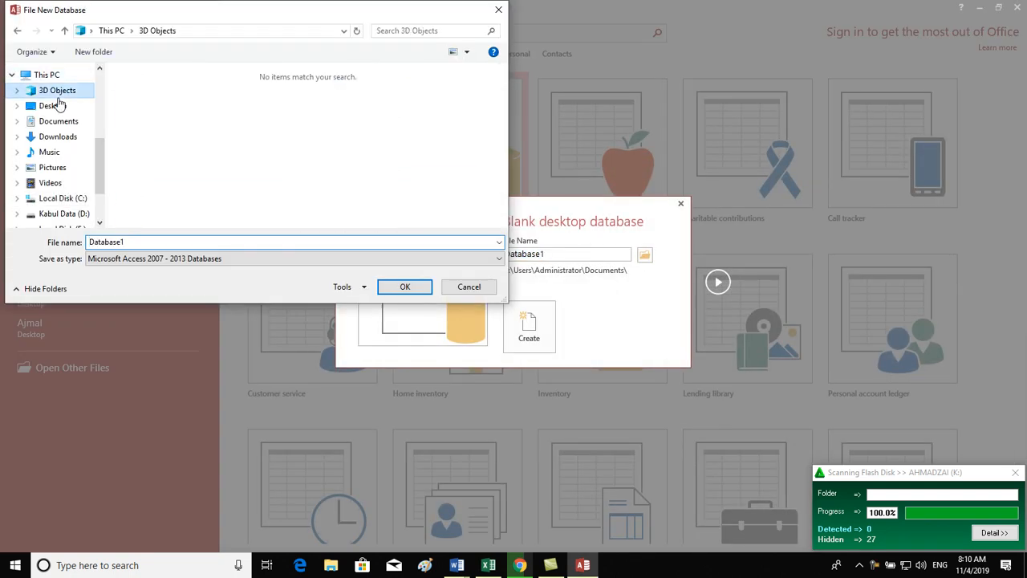
left_click(54, 106)
left_click(406, 287)
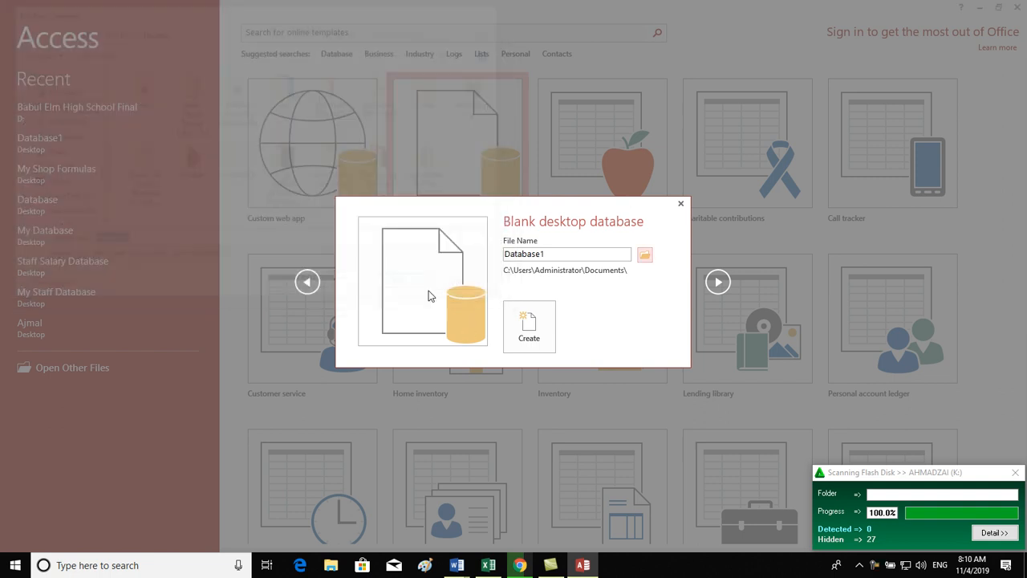
left_click(527, 333)
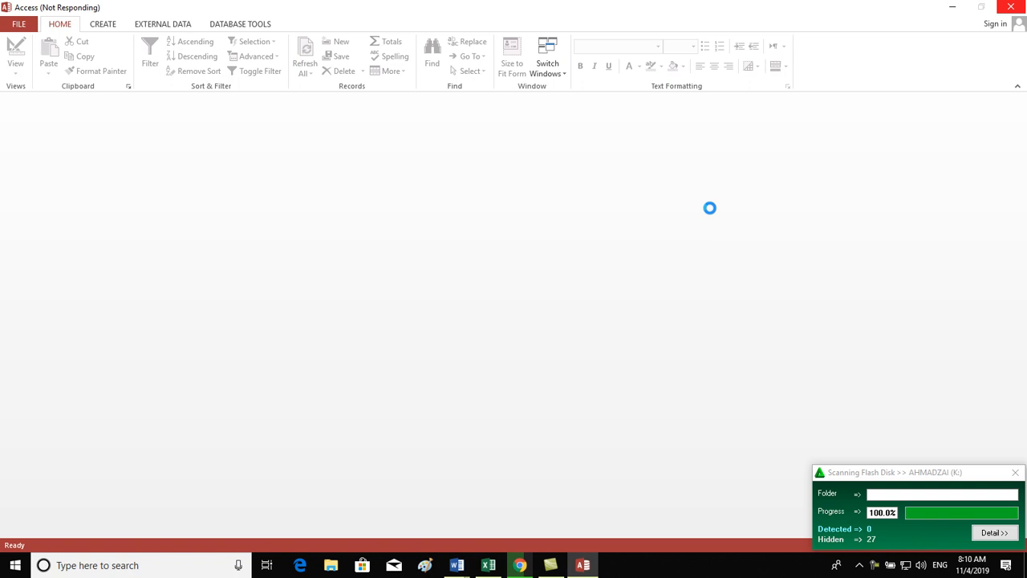
Dismiss the flash disk scan window and close the default empty table.
left_click(587, 564)
left_click(586, 564)
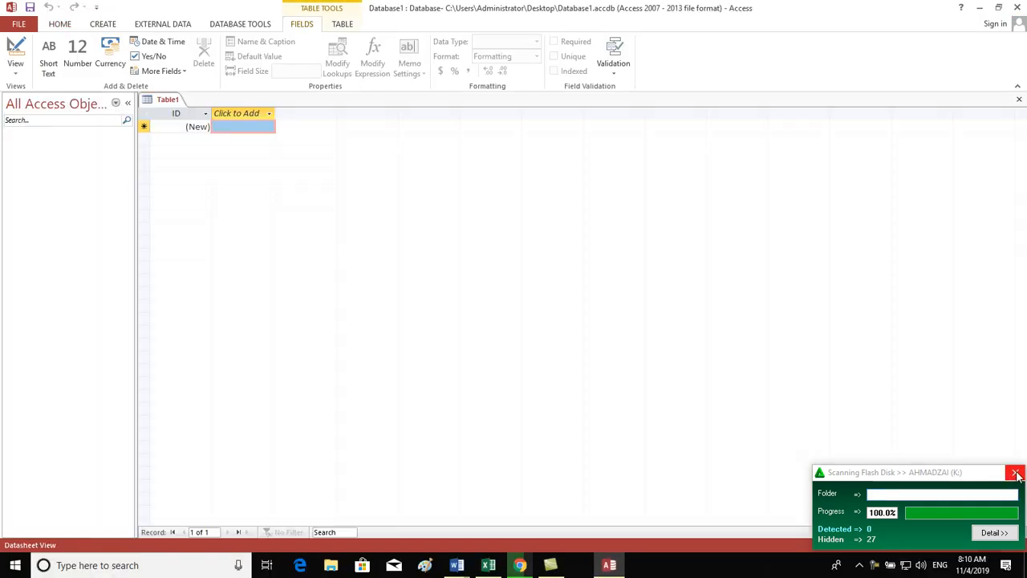
left_click(1016, 474)
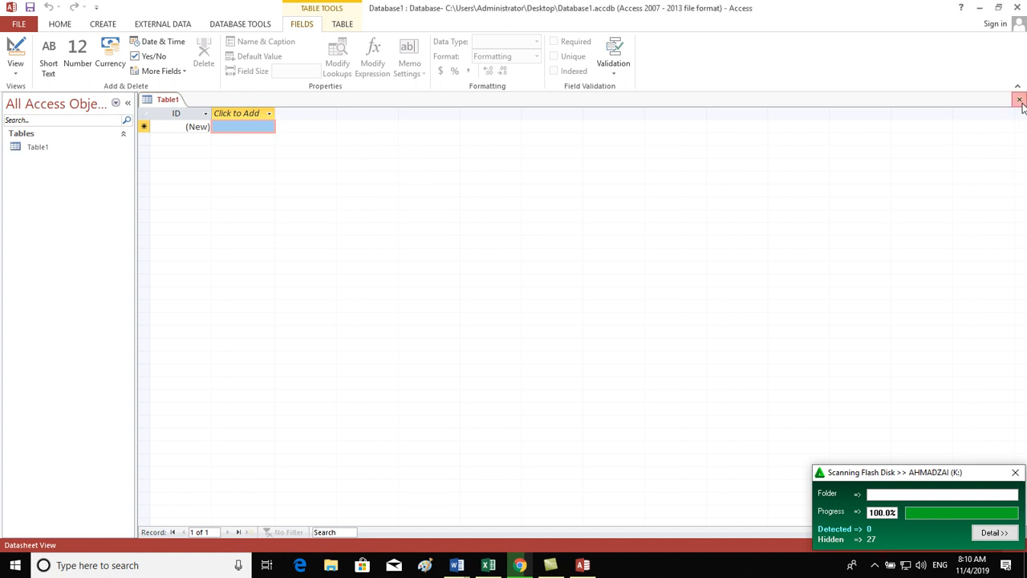
left_click(1019, 100)
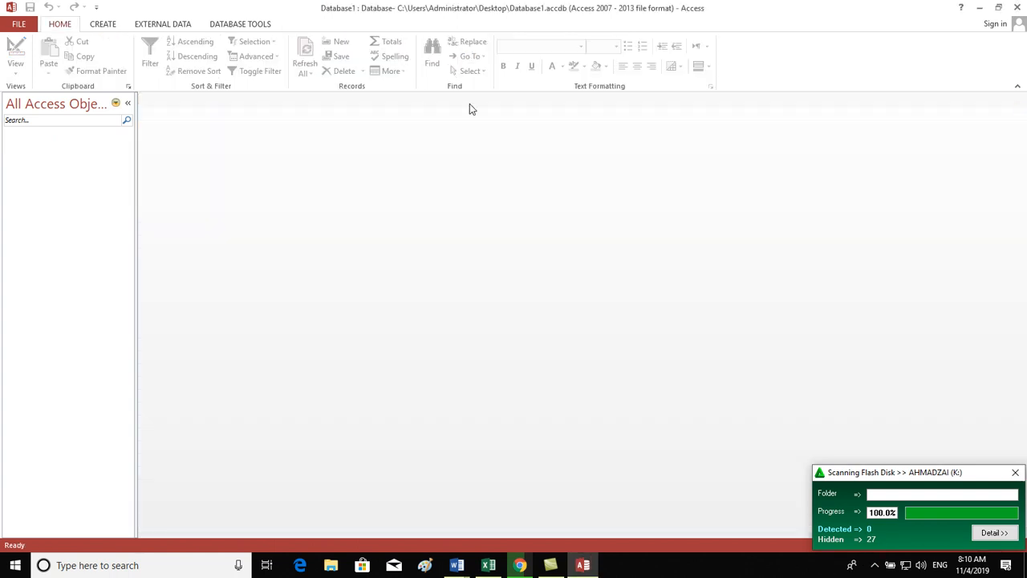
Create a new table in Design view with the fields ID, Name, Program and Fees.
left_click(103, 26)
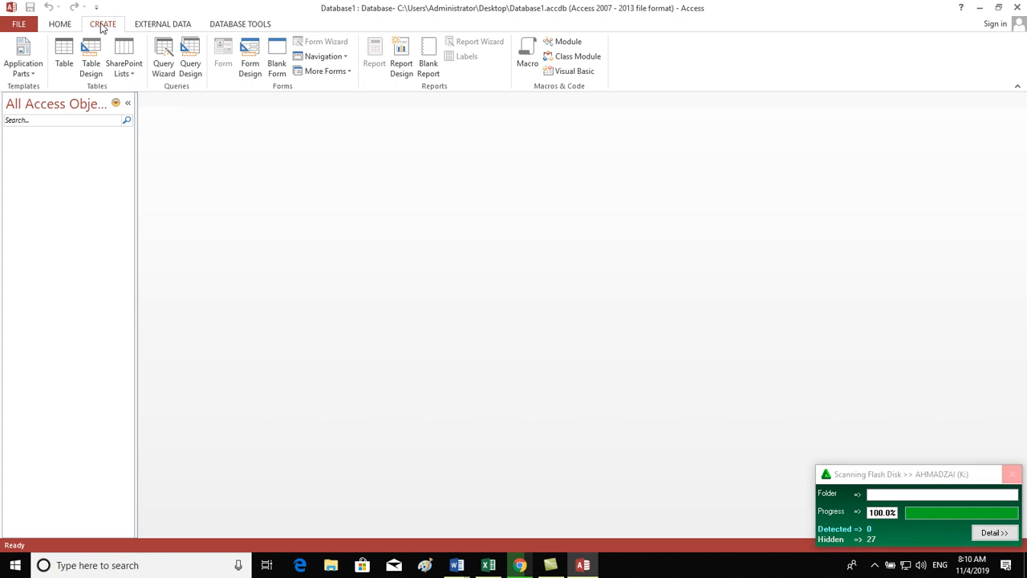
left_click(89, 69)
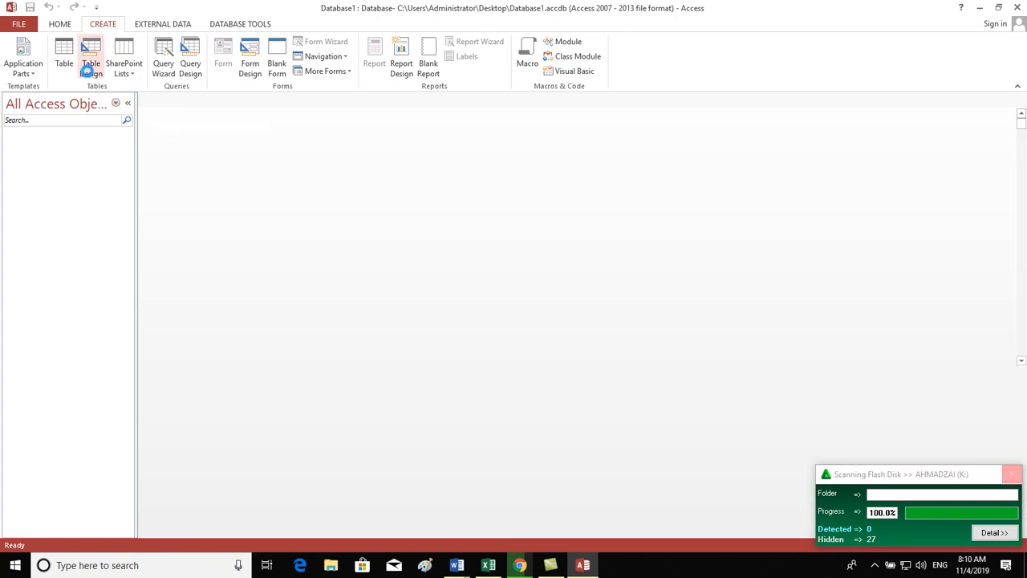
type("ID")
key("Down")
type("Name")
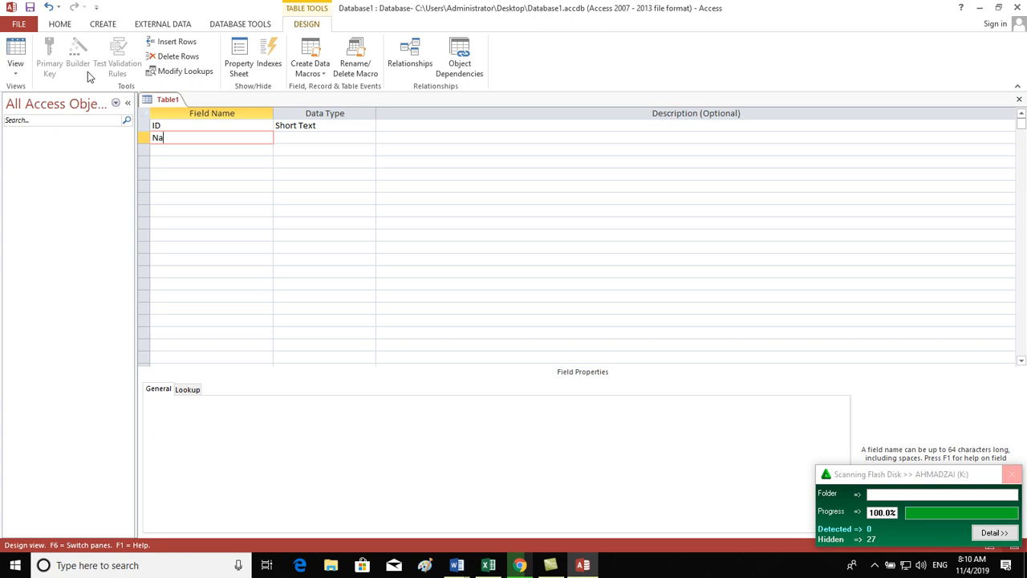
key("Down")
key("Return")
type("Program")
key("Down")
type("Fe")
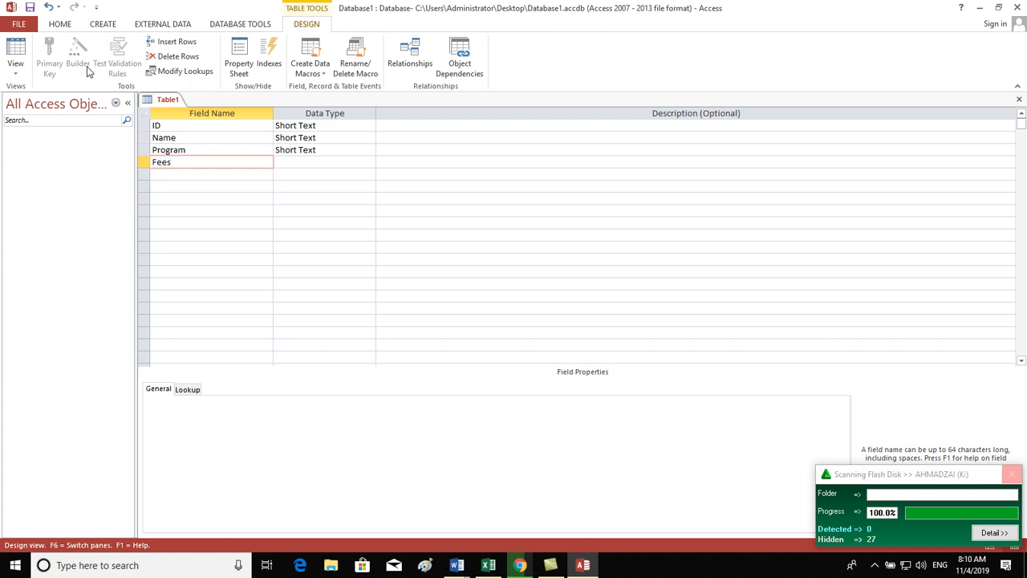
Set the data type of Fees to Number and of ID to AutoNumber.
key("Tab")
key("Caps_Lock")
type("N")
key("Up")
key("Up")
key("Up")
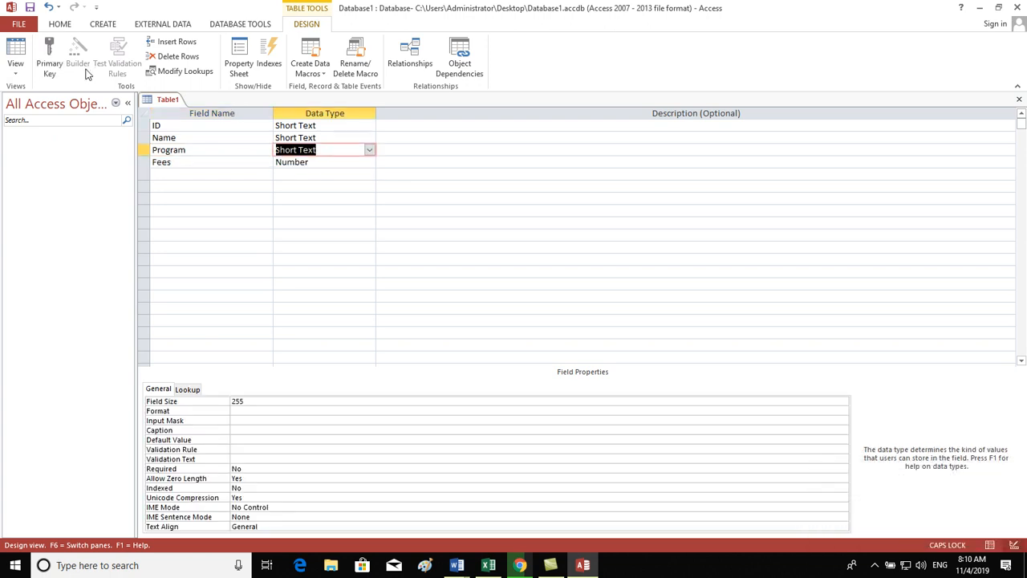
type("A")
Close the table design and save it as Com without defining a primary key.
key("ctrl+w")
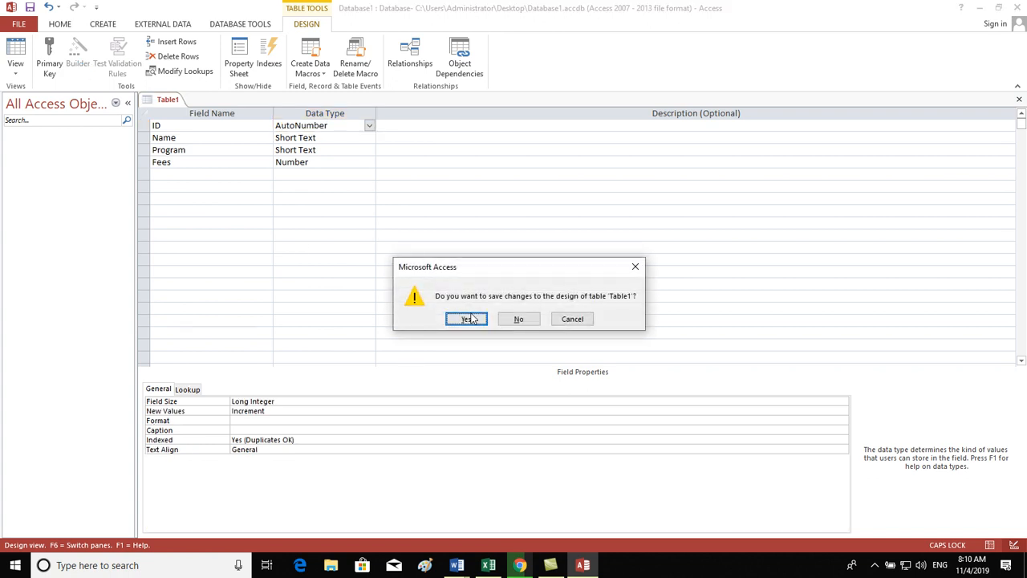
left_click(468, 318)
type("cOM")
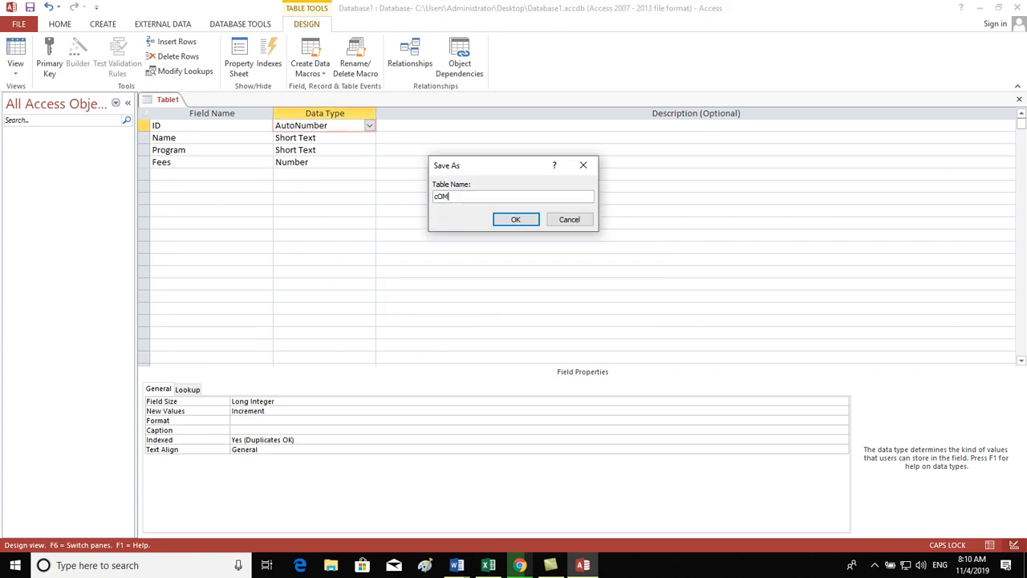
key("BackSpace")
key("BackSpace")
type("C")
key("Caps_Lock")
type("ourse")
key("Return")
key("Right")
key("Return")
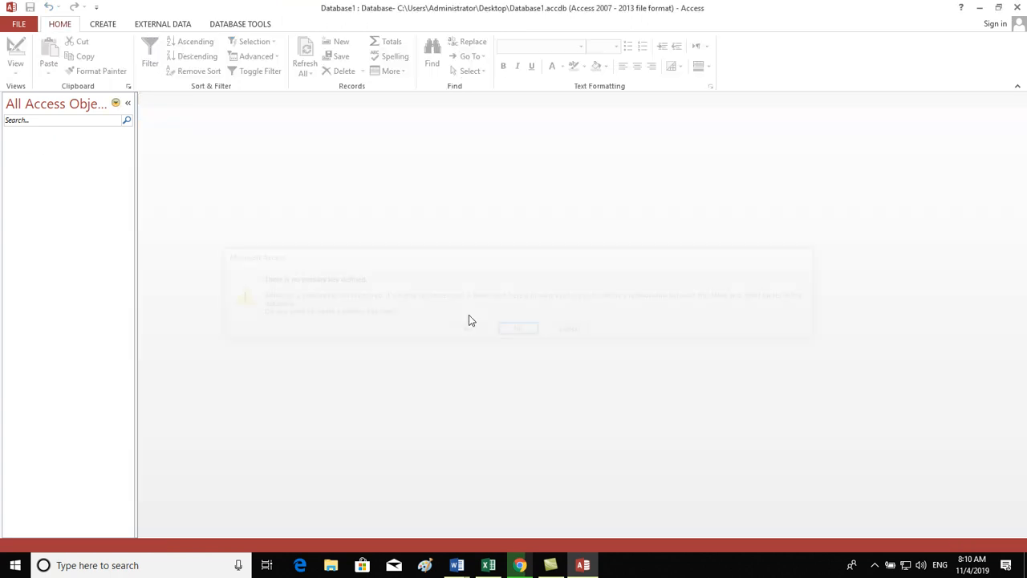
Open the Com table in Datasheet view and enter the students' names in records 1 to 4.
left_click(54, 147)
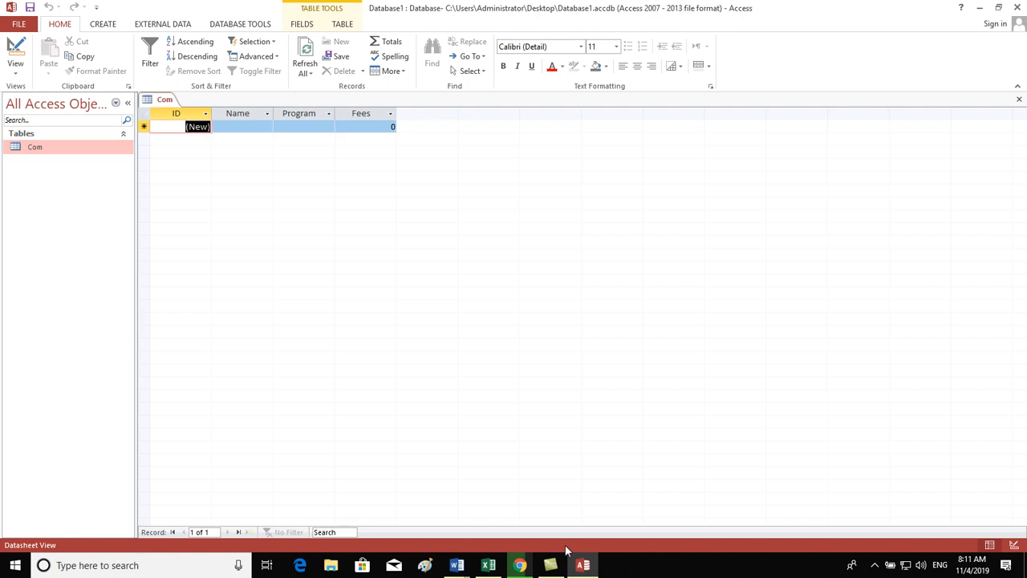
key("Tab")
type("Al")
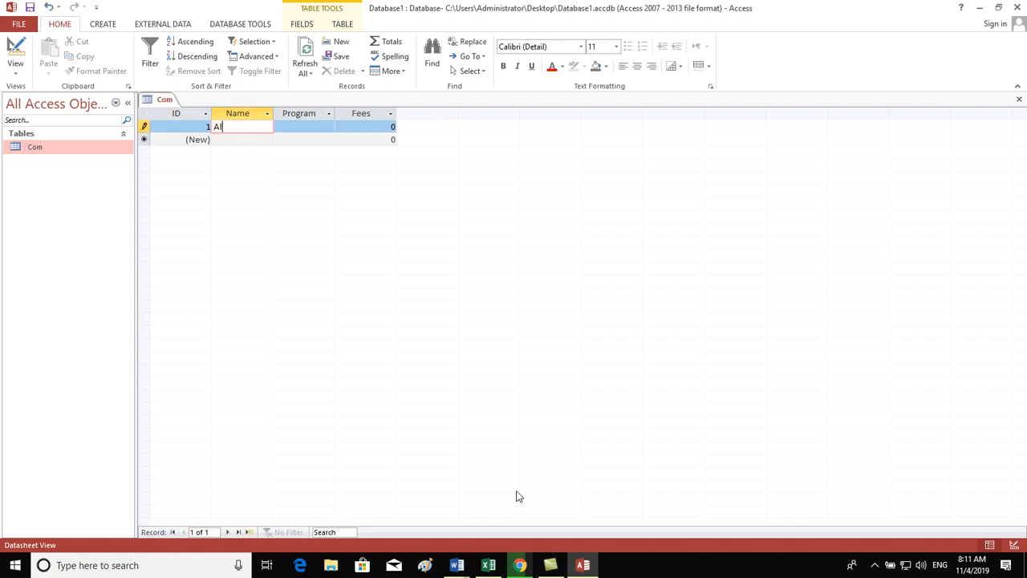
type("i")
key("Down")
type("K")
key("Caps_Lock")
key("BackSpace")
type("Khan")
key("Down")
type("Nabi")
key("Down")
type("W")
key("Caps_Lock")
type("ali")
key("Down")
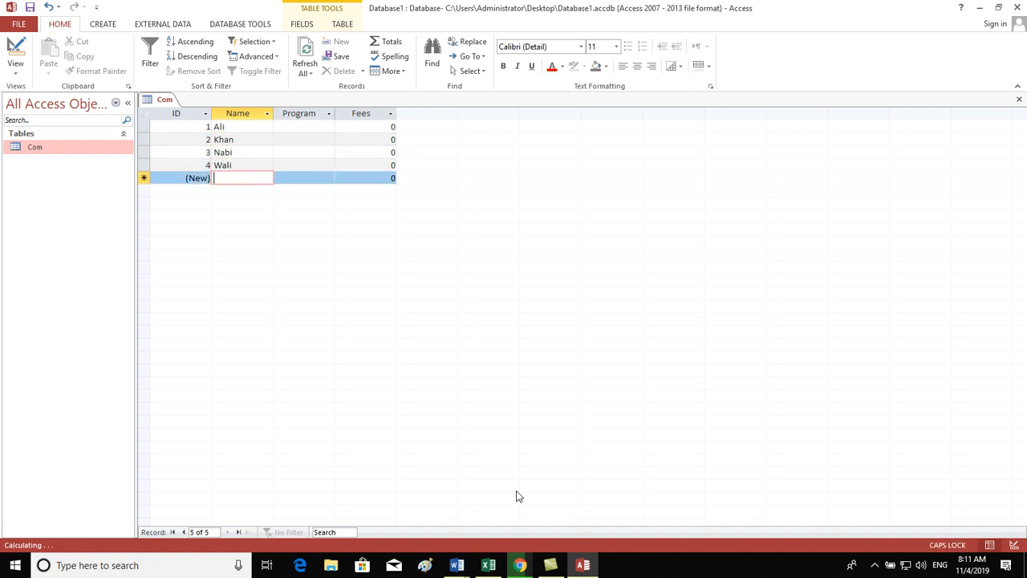
Enter the students' names in the Name field of records 5 to 7.
type("Ahmad")
key("Down")
key("Caps_Lock")
type("G")
key("Caps_Lock")
type("hani")
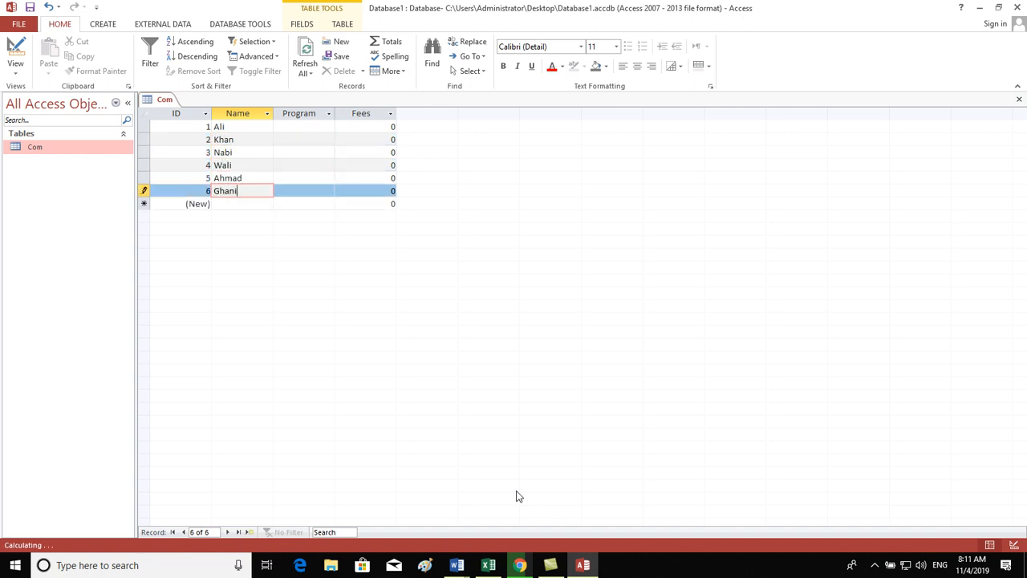
key("Down")
key("Caps_Lock")
type("A")
key("Caps_Lock")
type("k")
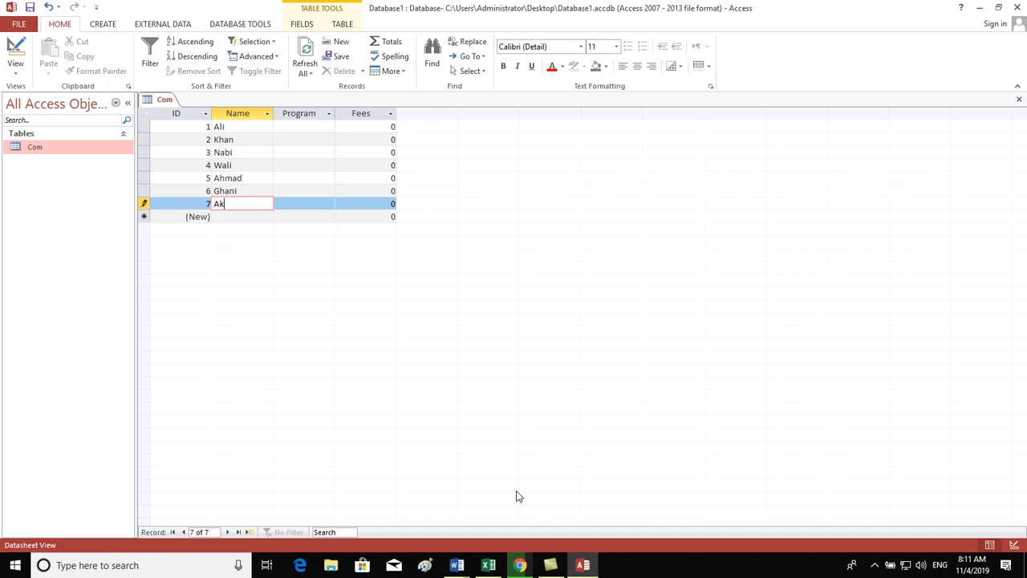
type("bar")
key("Down")
Enter the students' names in the Name field of records 8 and 9.
key("Caps_Lock")
type("R")
key("Caps_Lock")
type("f")
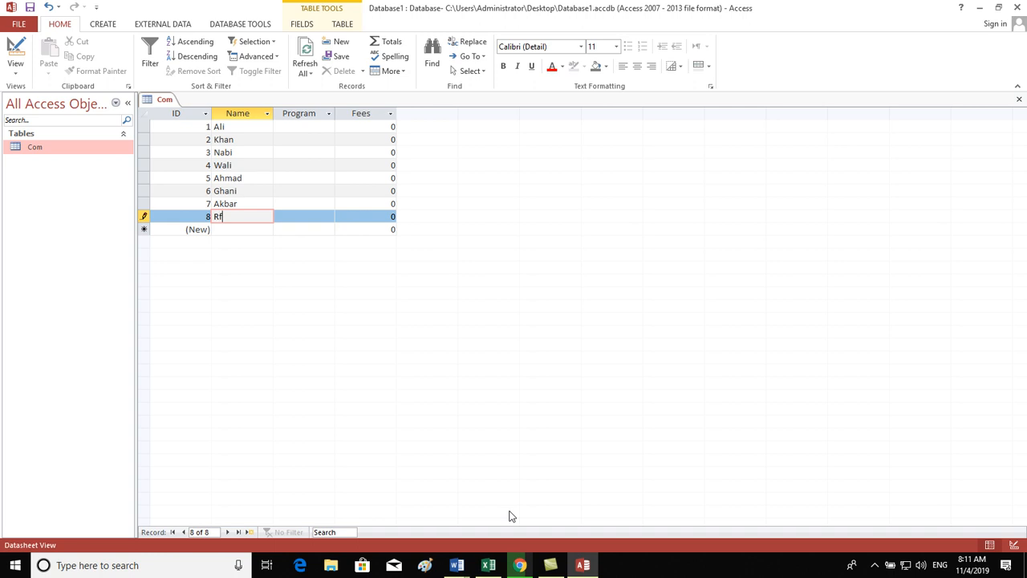
key("Caps_Lock")
key("Caps_Lock")
type("fi")
key("Caps_Lock")
key("Down")
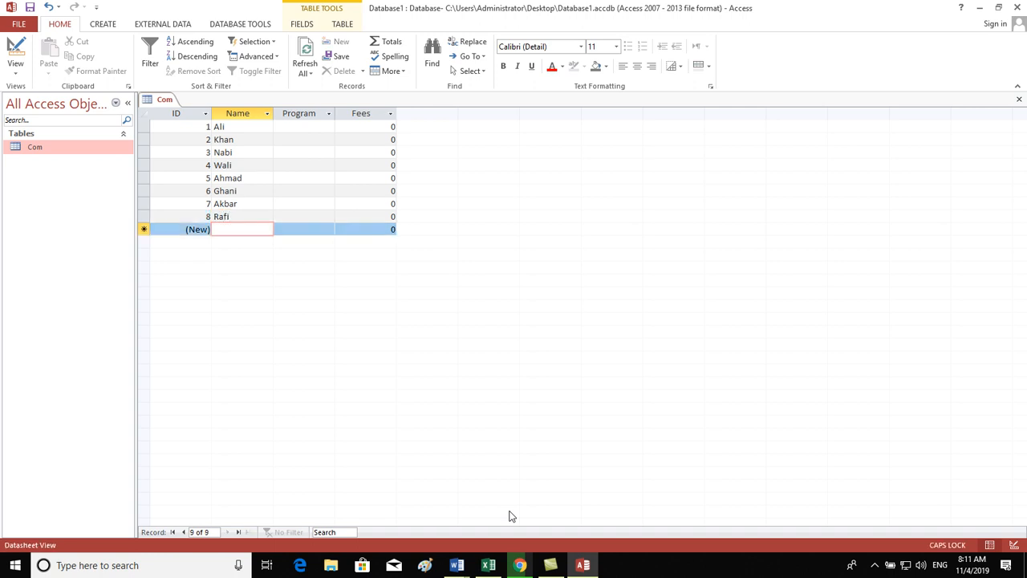
type("Asal")
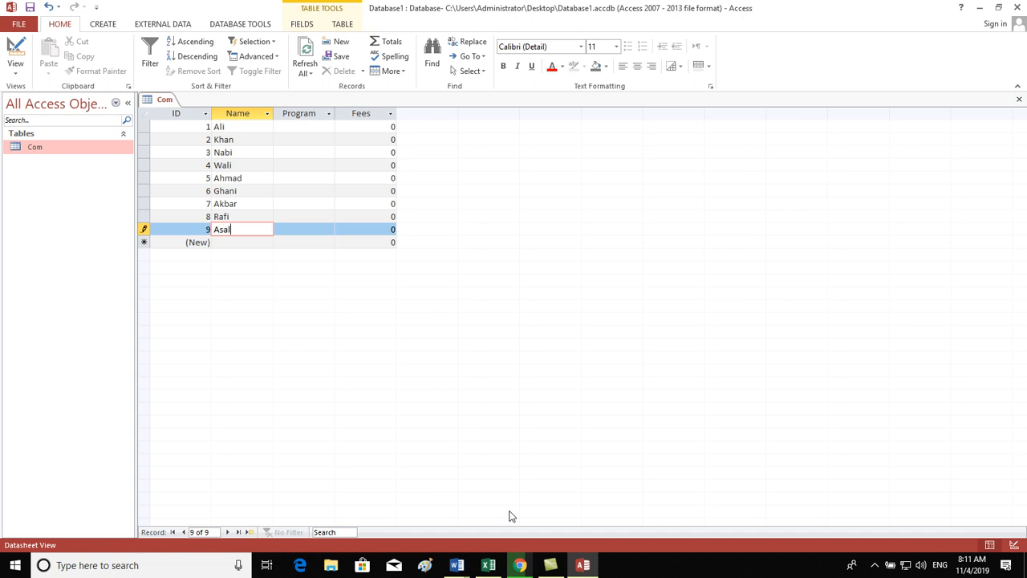
type("m")
key("Down")
Enter the students' names in the Name field of records 10 to 12.
key("Caps_Lock")
type("A")
key("Caps_Lock")
type("hmad")
key("Down")
key("Caps_Lock")
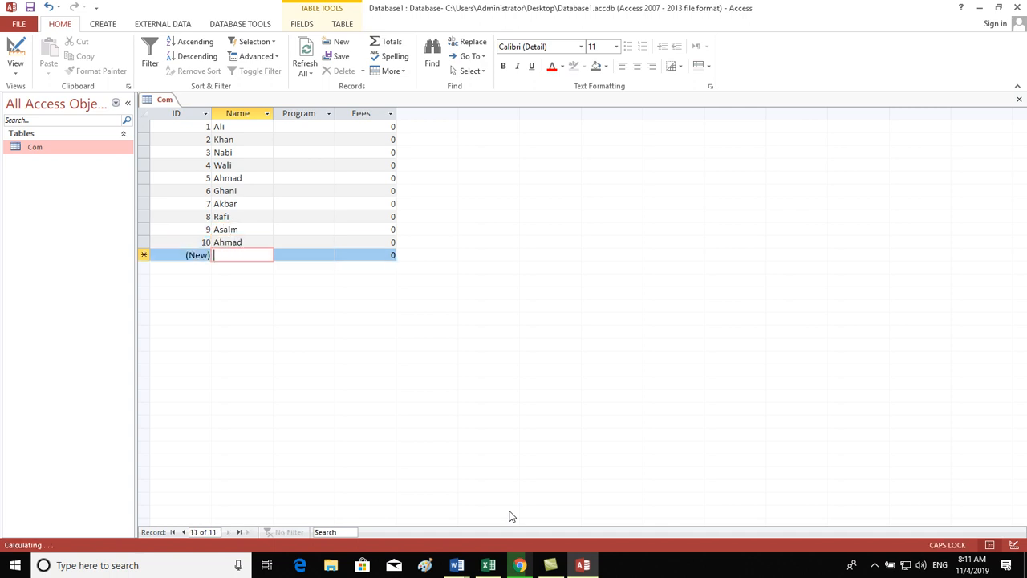
type("G")
key("Caps_Lock")
type("hani")
key("Down")
key("Caps_Lock")
type("Akbar")
key("Caps_Lock")
type("kbar")
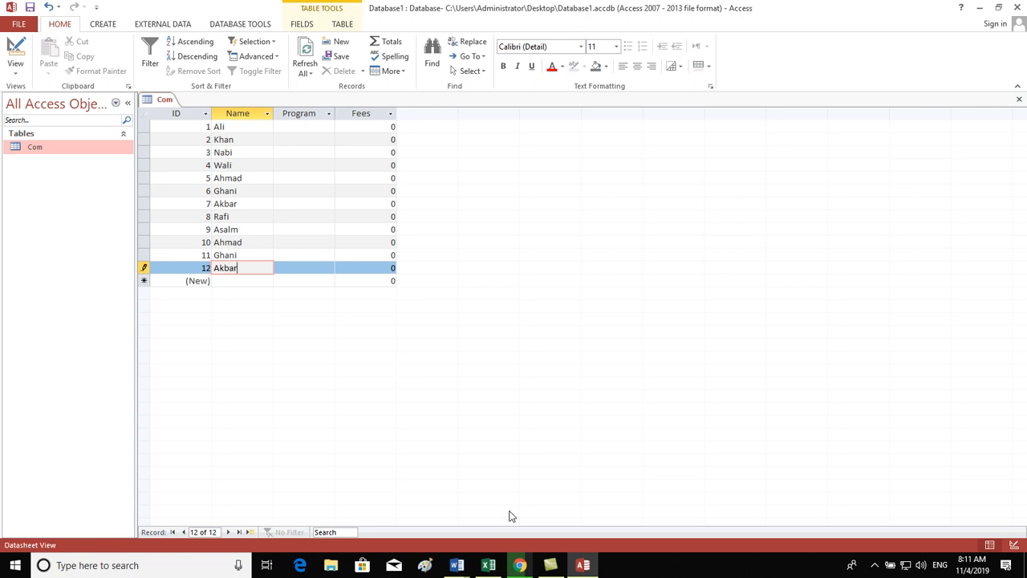
key("Down")
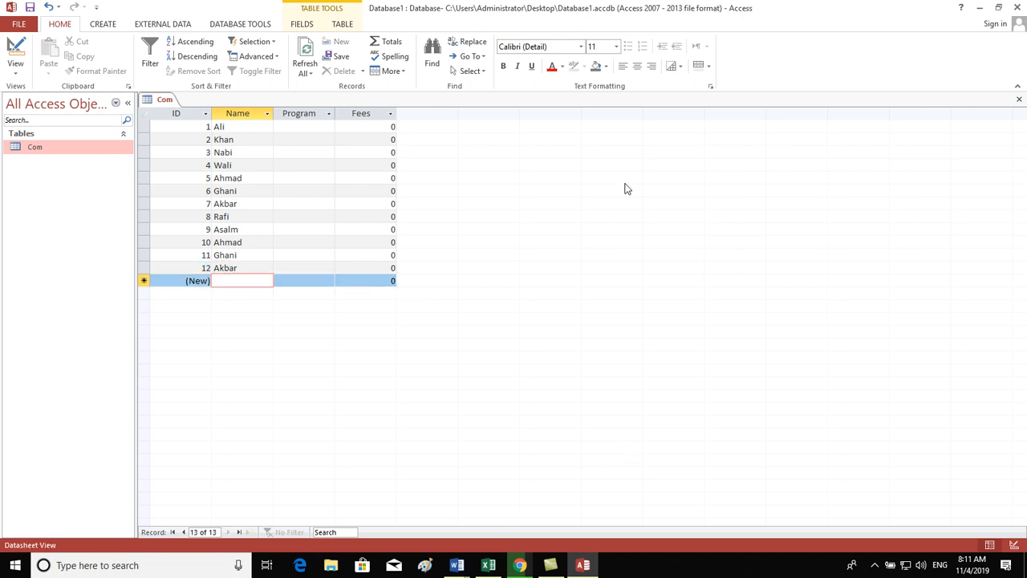
Fill the Program field of records 1 to 3 with DEL, CEL and DIT.
left_click(287, 127)
key("Caps_Lock")
type("DE")
key("Down")
type("CEL")
key("Down")
type("D")
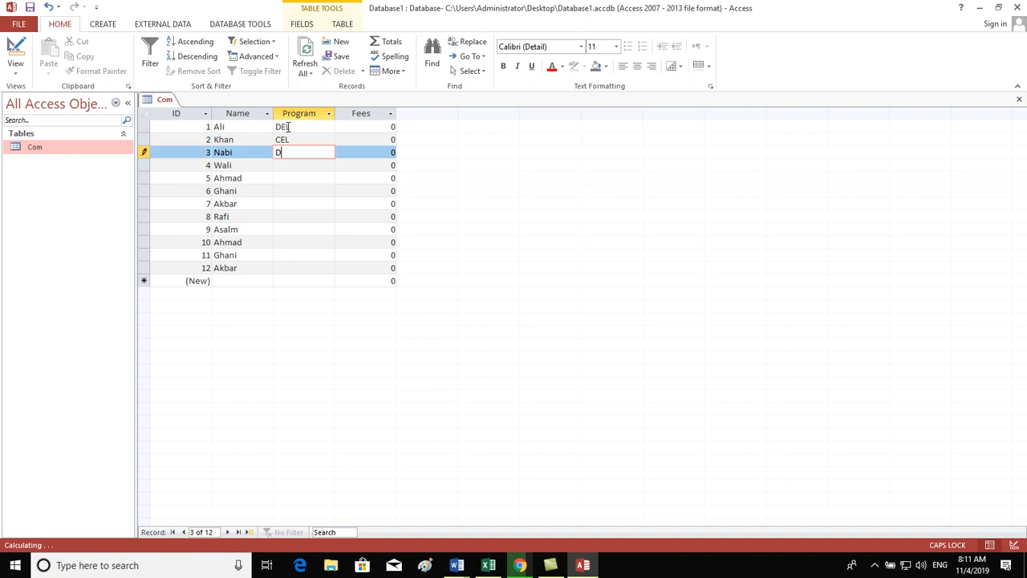
type("IT")
key("Down")
Set Program to CIT for record 4 and to DIT for records 5 to 7.
type("CIT")
key("Down")
type("DIT")
key("Down")
type("DIT")
key("Down")
type("DIT")
key("Down")
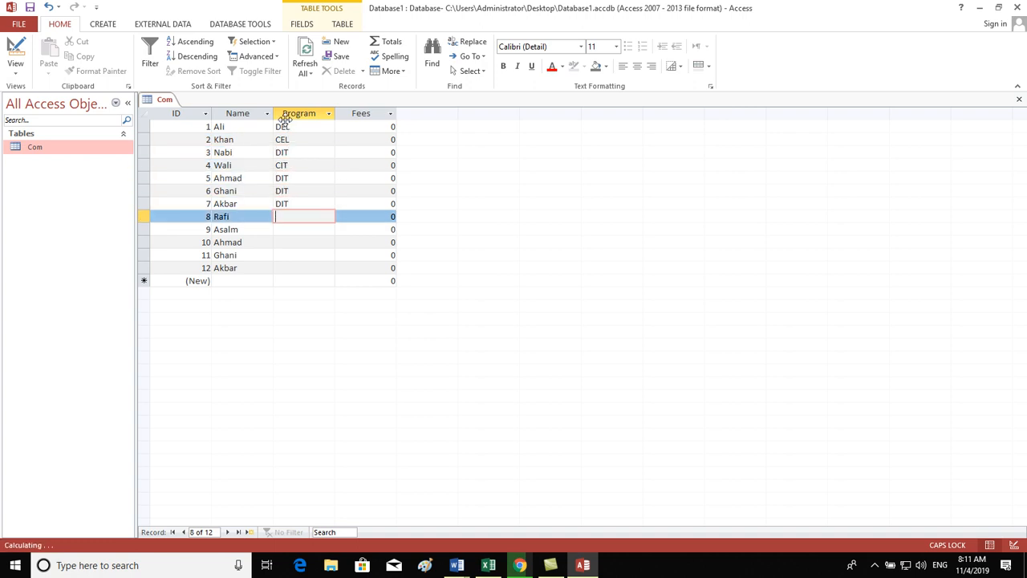
Set Program to Excel for record 8 and to Access for record 9.
type("E")
key("Caps_Lock")
type("xf")
type("cel")
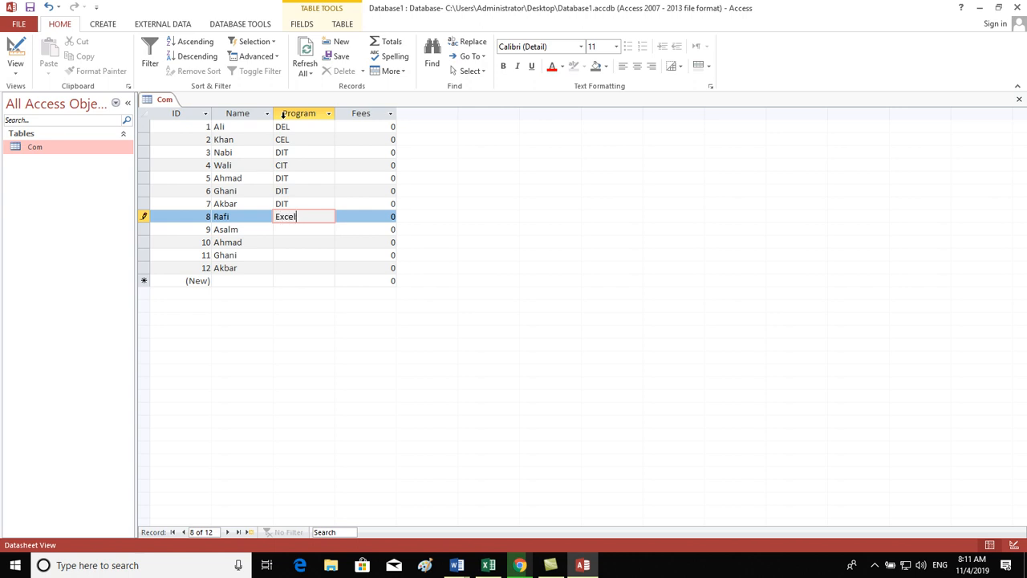
key("Down")
type("Access")
key("Down")
Set the Program field of record 10 to Ms Word.
key("Caps_Lock")
type("M")
key("Caps_Lock")
type("s")
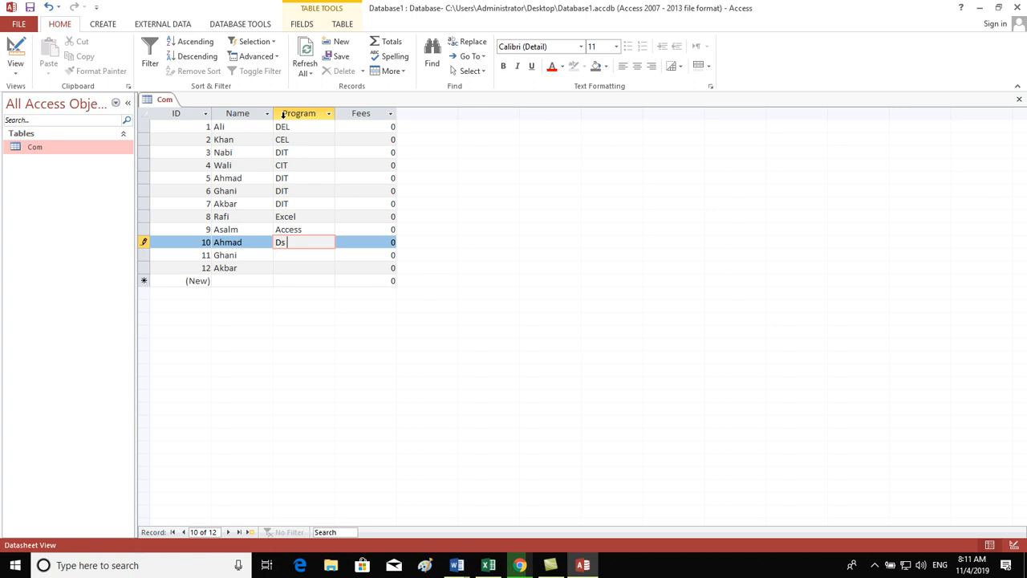
key("Caps_Lock")
type("M")
key("Caps_Lock")
type("s")
key("Caps_Lock")
key("Caps_Lock")
key("Caps_Lock")
type("W")
key("Caps_Lock")
type("or")
key("Down")
Set Program to Ms Excel for record 11 and to DIT for record 12.
key("Caps_Lock")
type("mS")
key("Caps_Lock")
key("BackSpace")
type("Excel")
key("Down")
key("Caps_Lock")
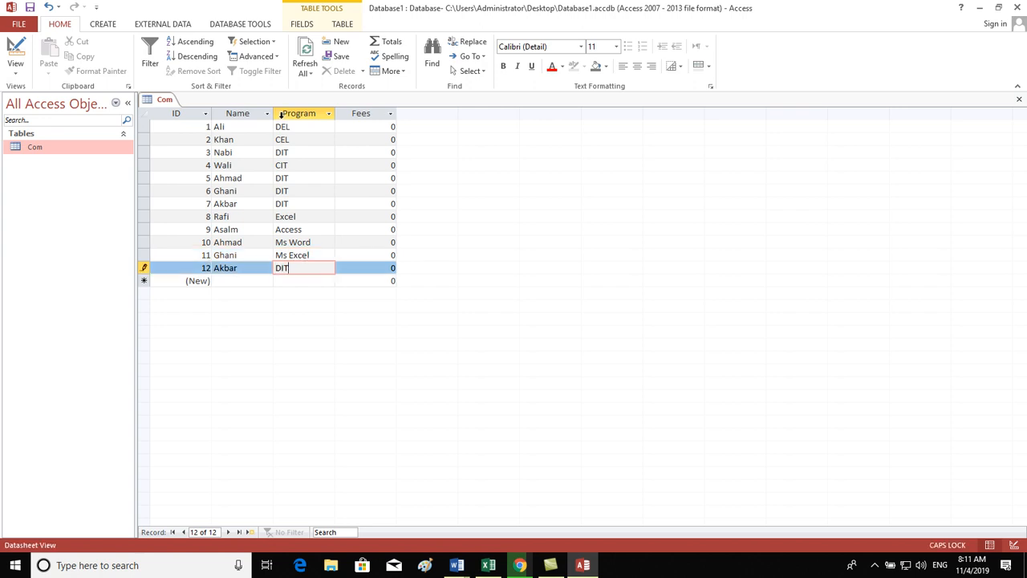
type("DIT")
key("Down")
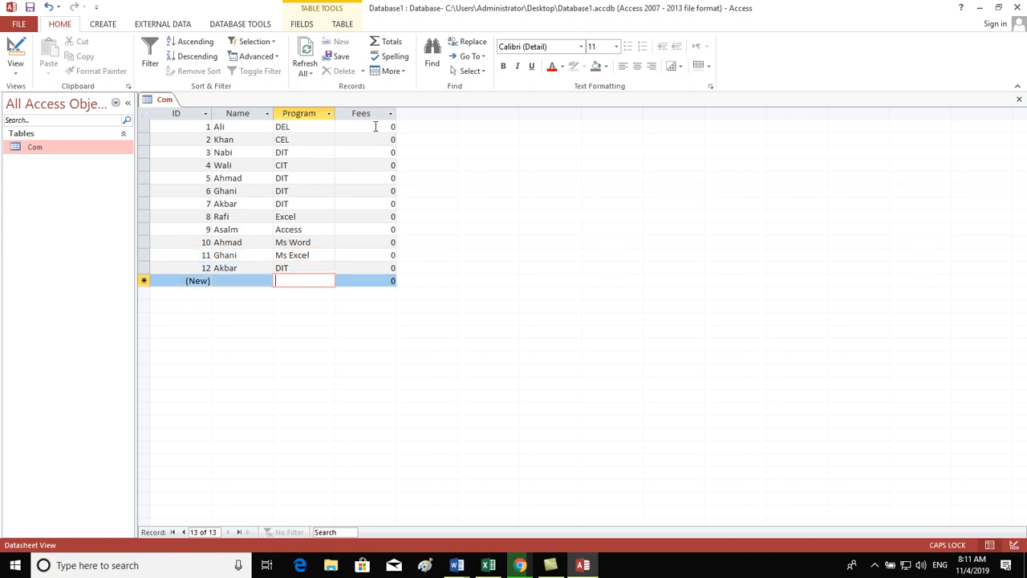
Set Fees to 100 for record 1 and to 200 for record 2 in the Com table.
left_click(392, 127)
type("100")
key("Down")
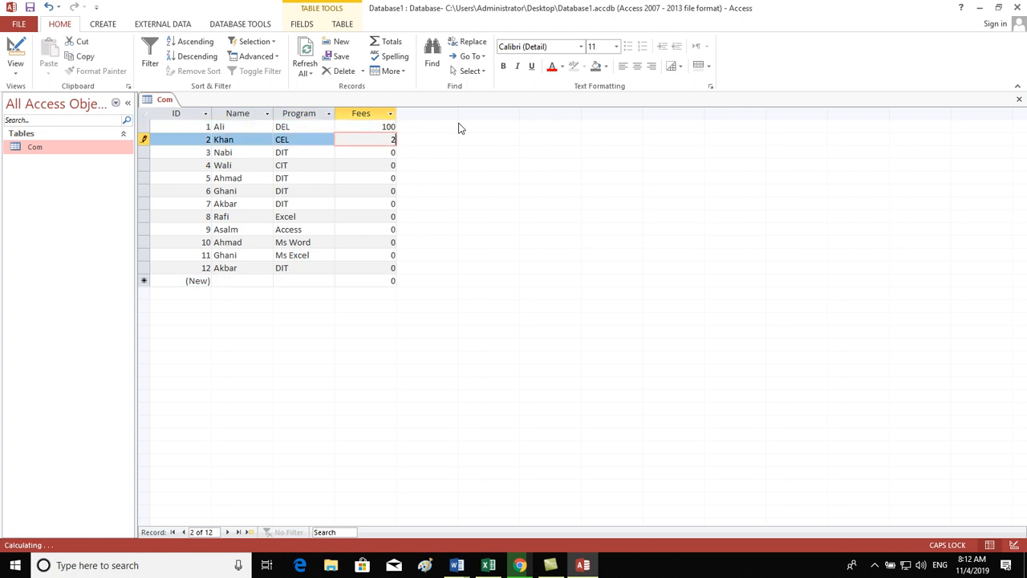
type("200")
Set Fees to 400 for record 3, 300 for record 4 and 500 for record 5.
key("Down")
key("Down")
type("300")
key("Up")
type("400")
key("Down")
key("Down")
type("500")
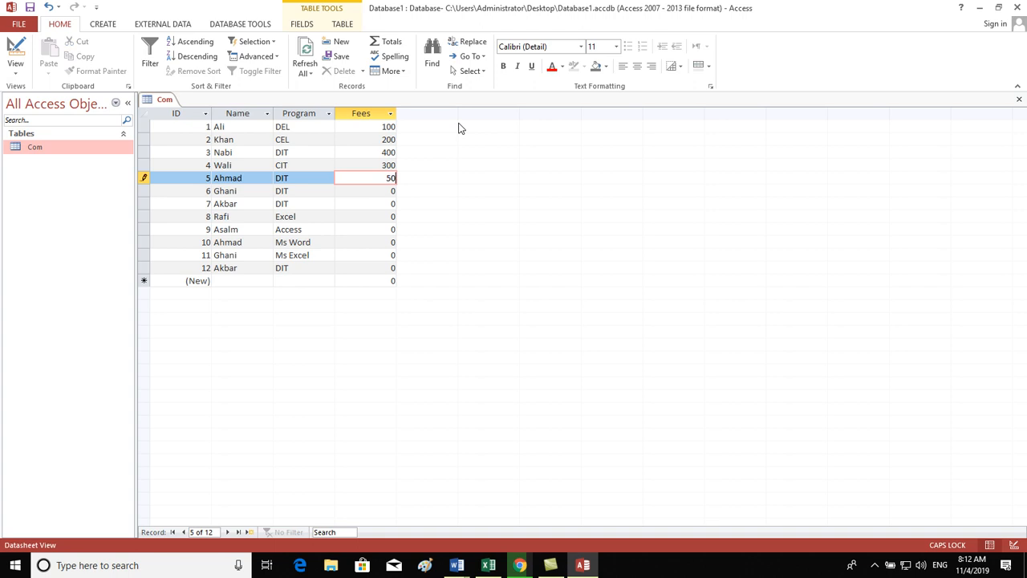
Set Fees to 100 for record 6, 200 for record 7 and 300 for record 8.
key("Down")
type("100")
key("Down")
type("200")
key("Down")
type("300\\4")
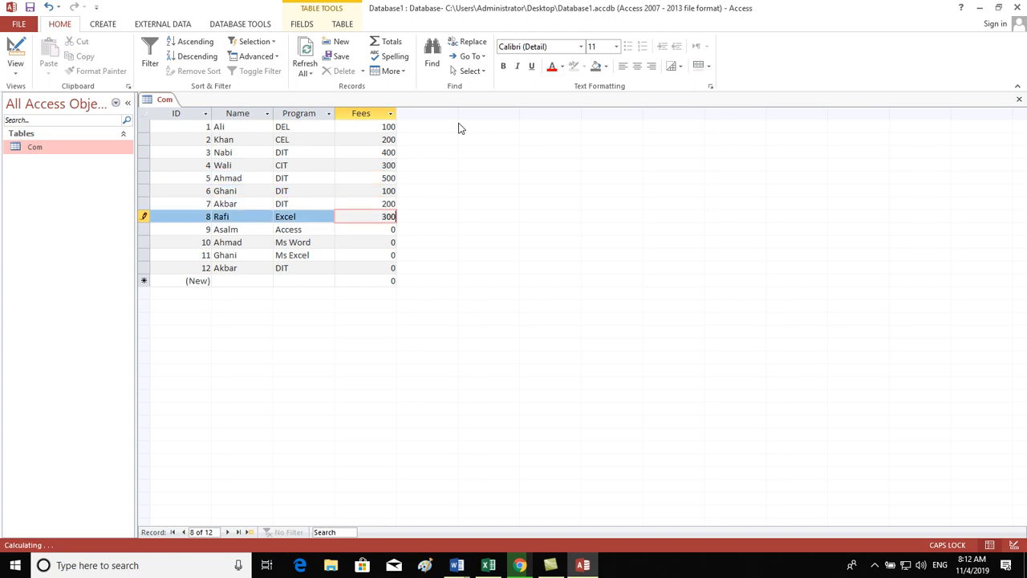
key("BackSpace")
key("BackSpace")
Set Fees to 600 for record 9 and to 700 for record 10.
key("Down")
key("Down")
type("500")
key("Down")
key("Up")
key("Up")
type("600")
key("Down")
type("700")
Set Fees to 100 for record 11 and 200 for record 12, and close the Com table.
key("Down")
type("100")
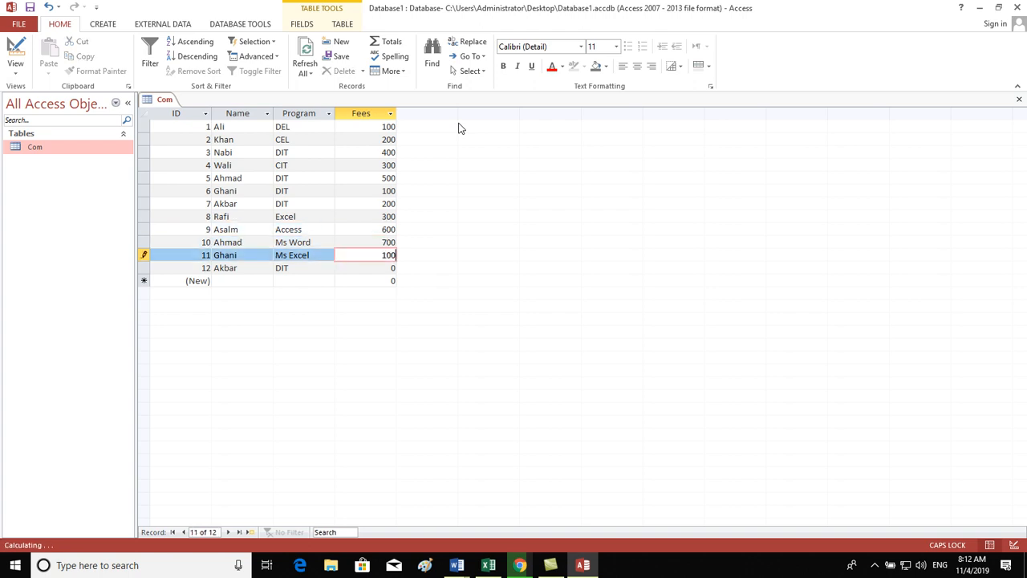
key("Down")
type("200")
key("Down")
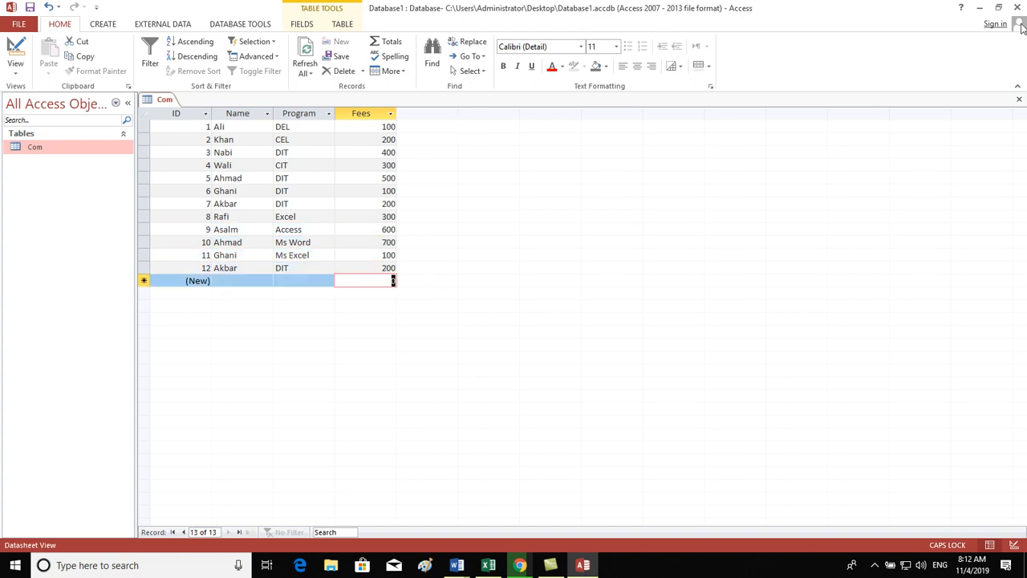
left_click(1017, 97)
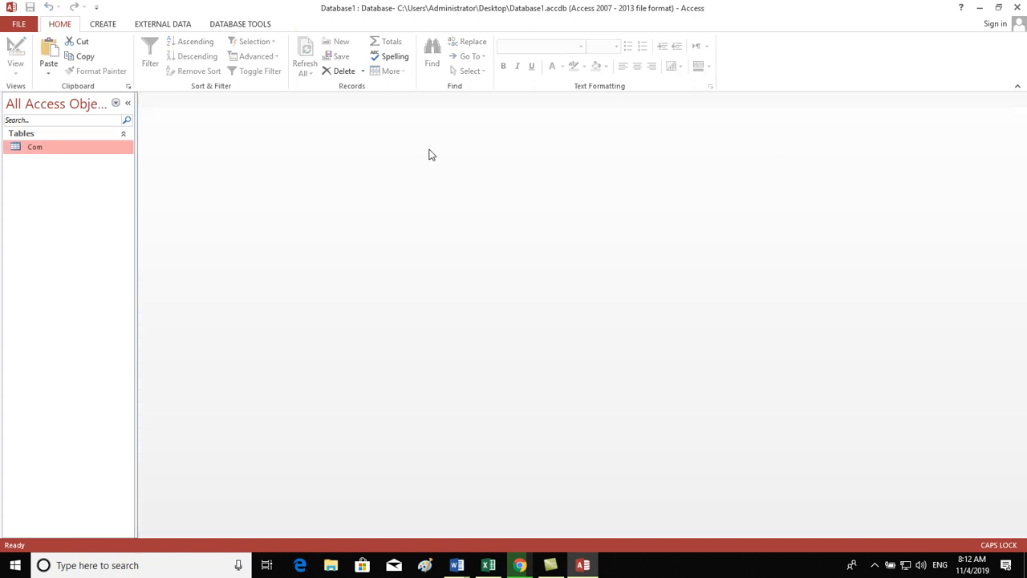
Paste the copied Com table with the Structure Only option as a new table named Office.
key("ctrl+v")
left_click(449, 209)
left_click_drag(474, 184, 307, 150)
key("Caps_Lock")
type("o")
key("Caps_Lock")
type("F")
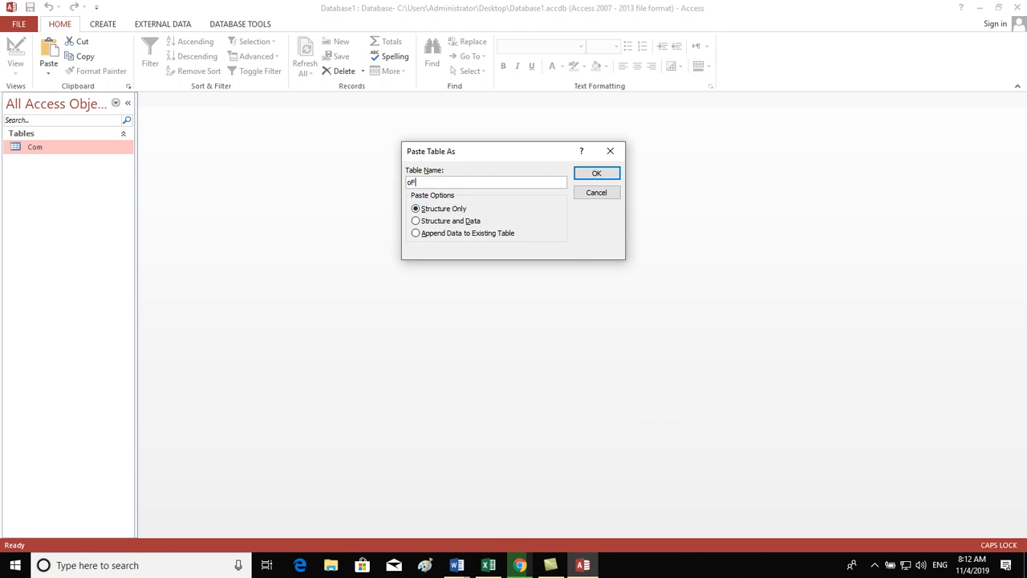
key("BackSpace")
key("BackSpace")
type("O")
key("Caps_Lock")
type("ffice")
key("Return")
Open the Office table and enter student names for records 1 and 2.
double_click(71, 169)
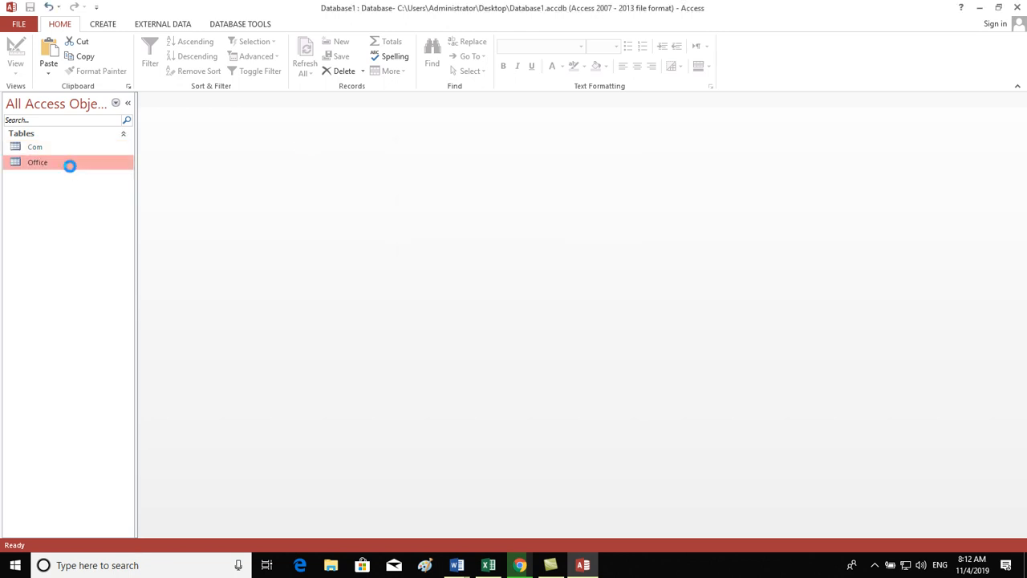
key("Caps_Lock")
type("A")
key("Caps_Lock")
type("jmal")
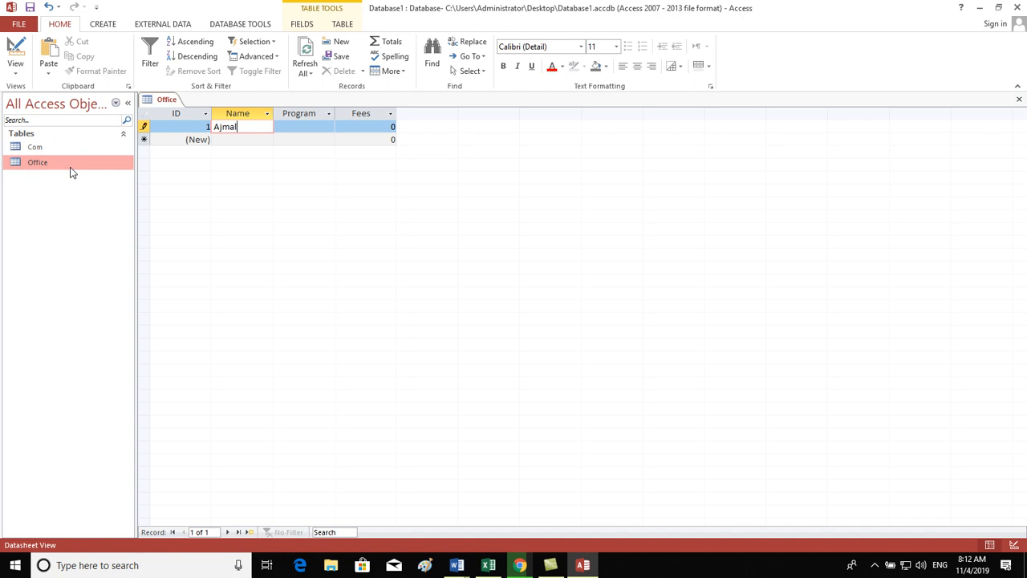
key("Down")
type("Aimal")
Enter student names for records 3 and 4 of the Office table.
key("Down")
key("Caps_Lock")
type("A")
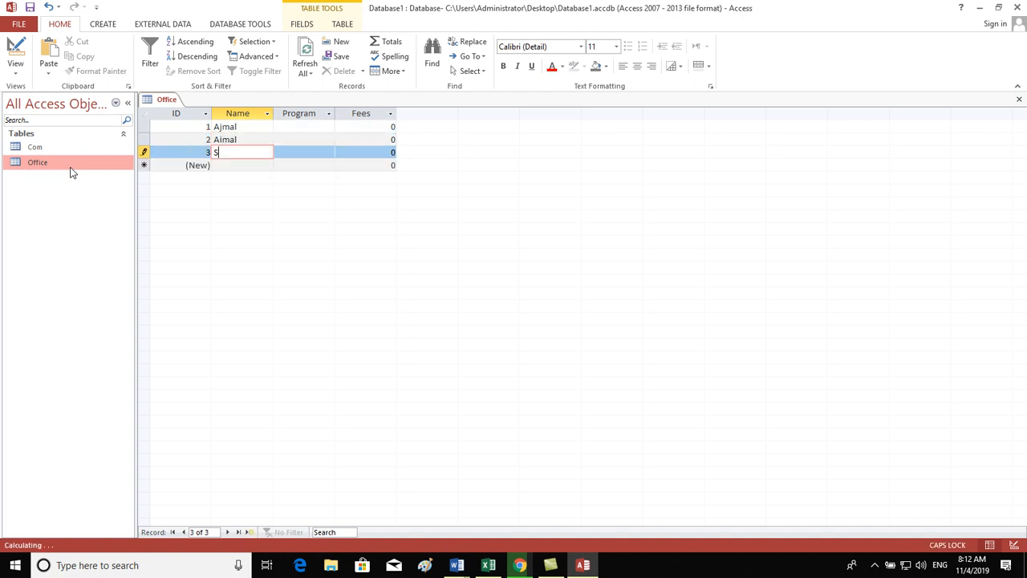
key("Caps_Lock")
type("sif")
key("Down")
type("Wal")
key("Down")
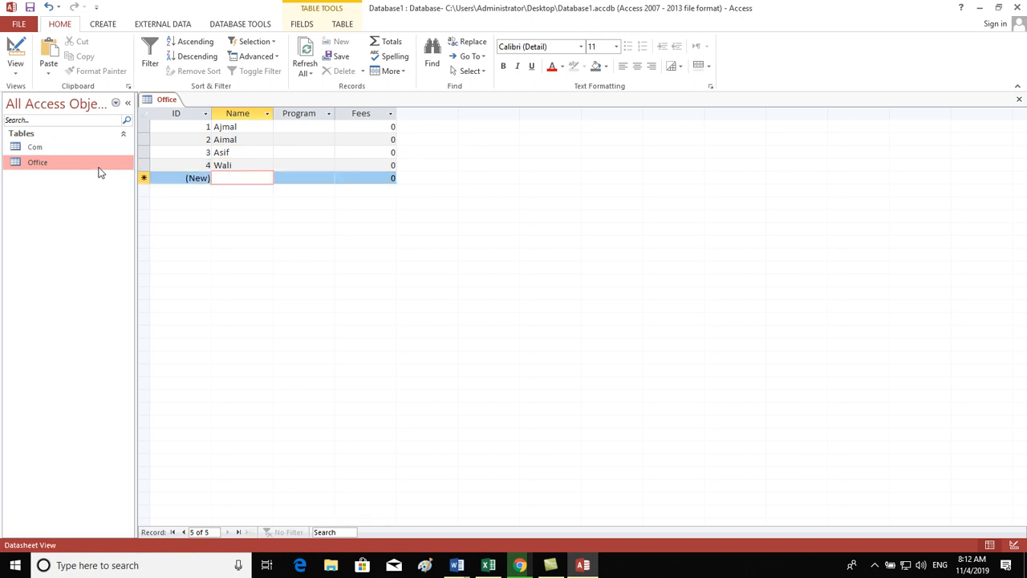
Set Program to Java for record 1 and to C++ for record 2 in the Office table.
left_click(314, 131)
key("Caps_Lock")
type("J")
key("Caps_Lock")
type("ava")
key("Down")
type("C+")
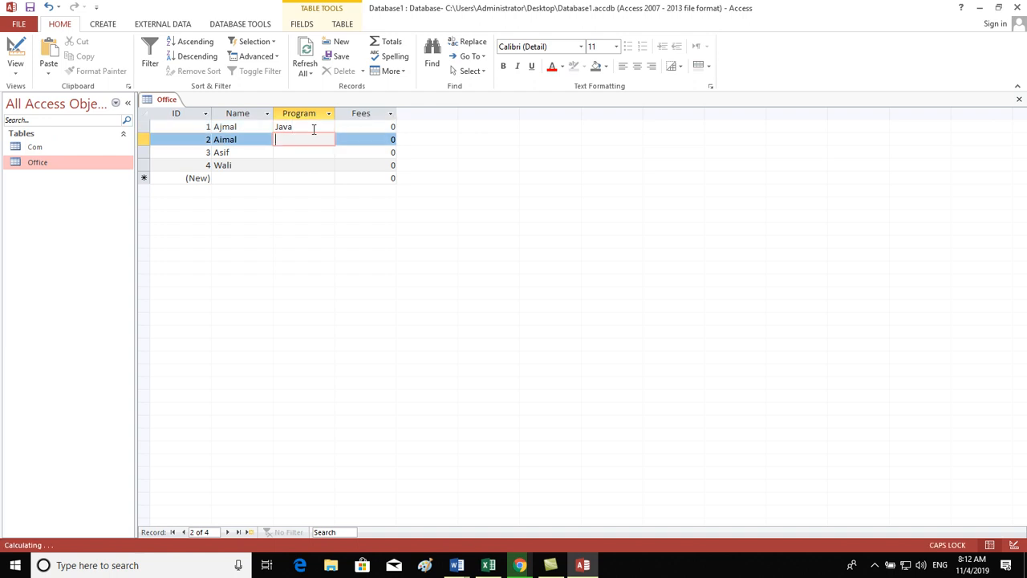
Set Program to CEL for record 3 and to DIT for record 4 in the Office table.
key("Down")
key("Caps_Lock")
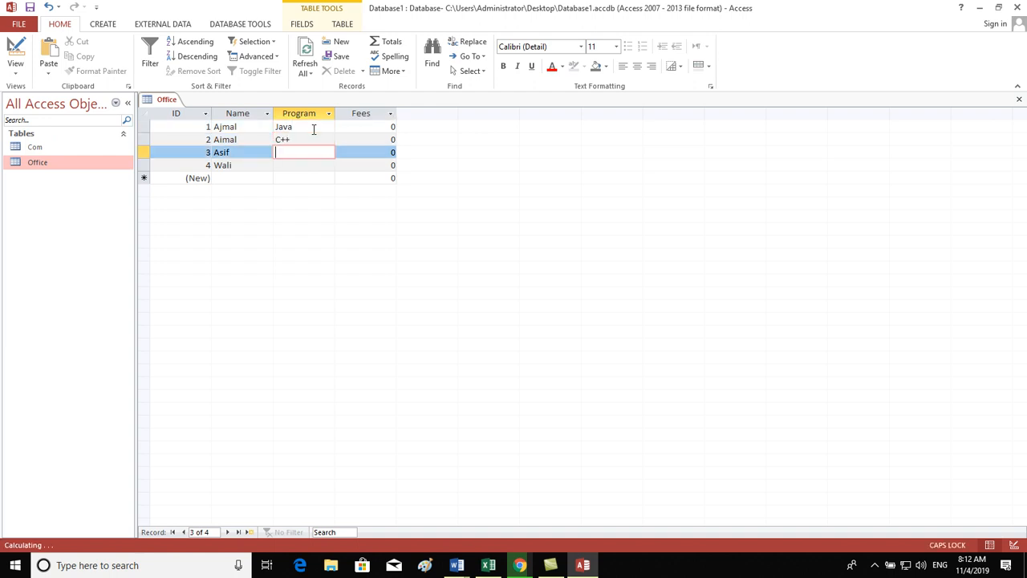
left_click(314, 130)
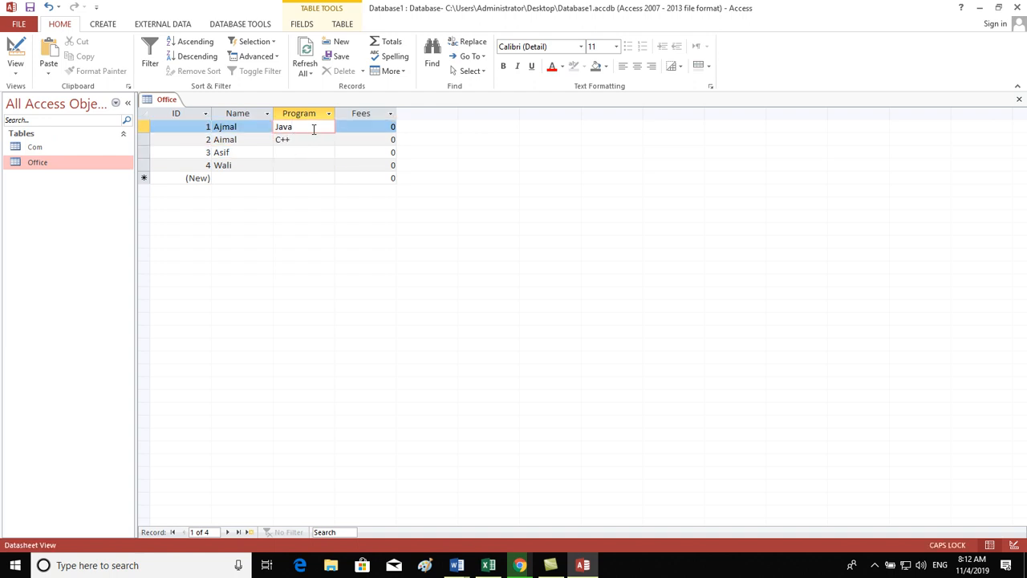
key("Down")
key("Down")
type("C")
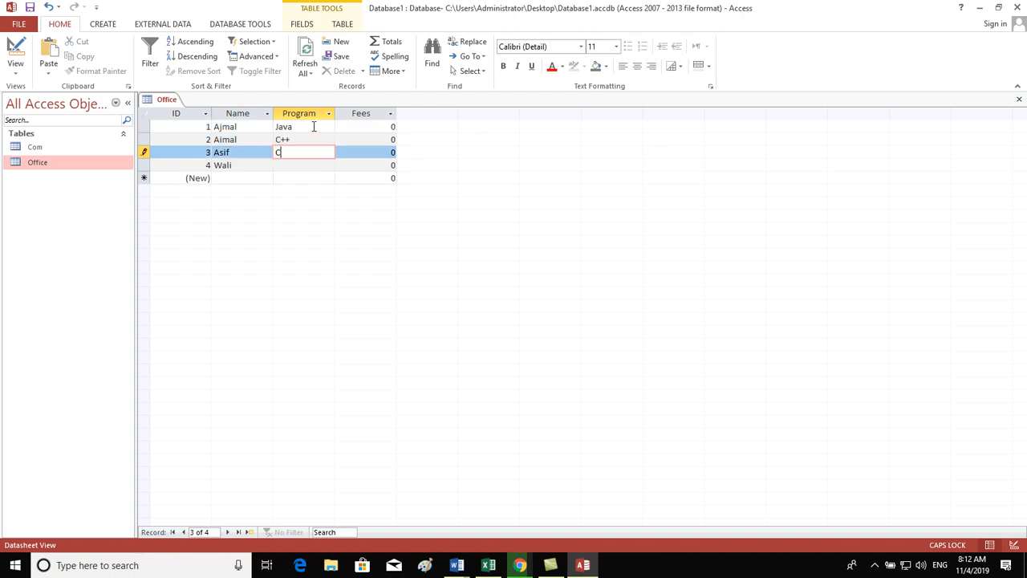
type("EL")
key("Down")
type("DIT")
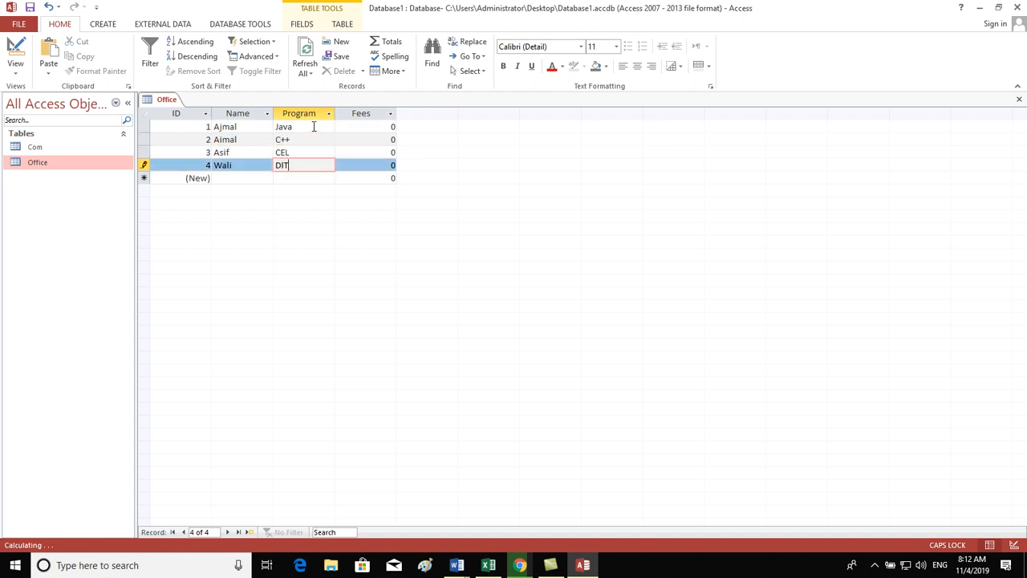
key("Down")
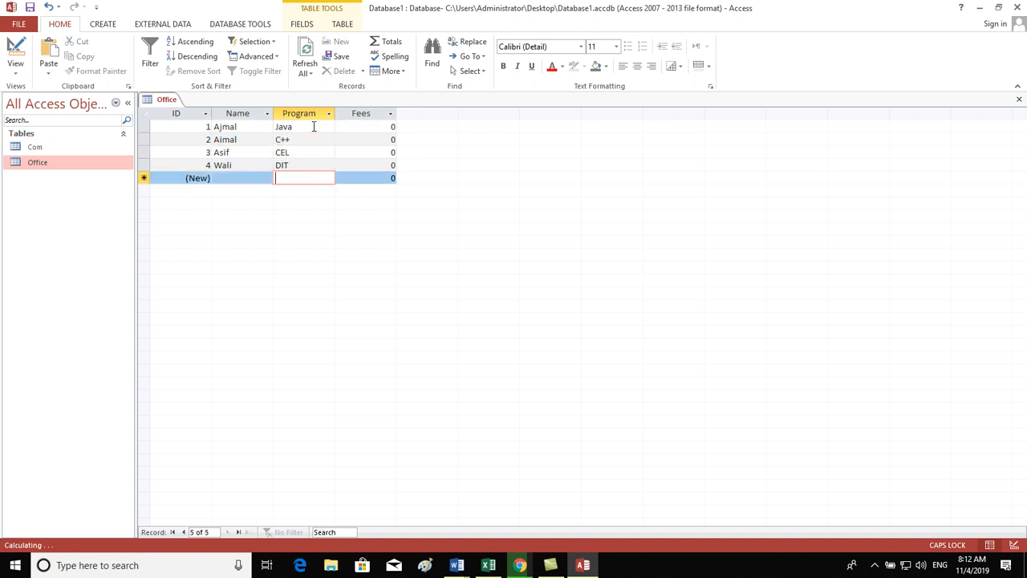
Set Fees to 100 for record 1 and to 200 for record 2 in the Office table.
left_click(385, 126)
type("100")
key("Down")
type("200")
Set Fees to 300 for record 3 and 400 for record 4, and close the Office table.
key("Down")
type("3000")
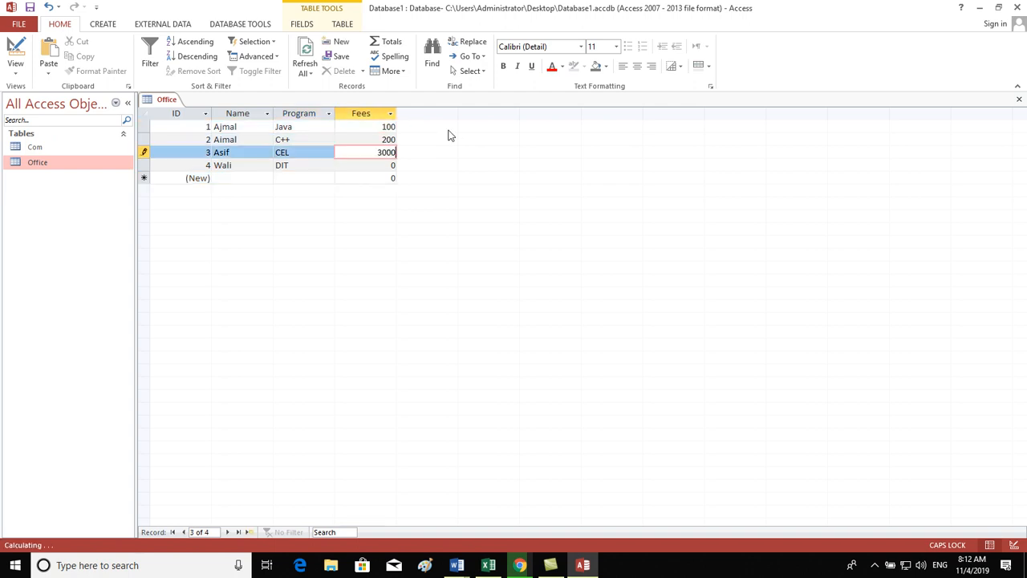
key("Down")
key("Up")
type("300")
key("Down")
type("400")
key("Down")
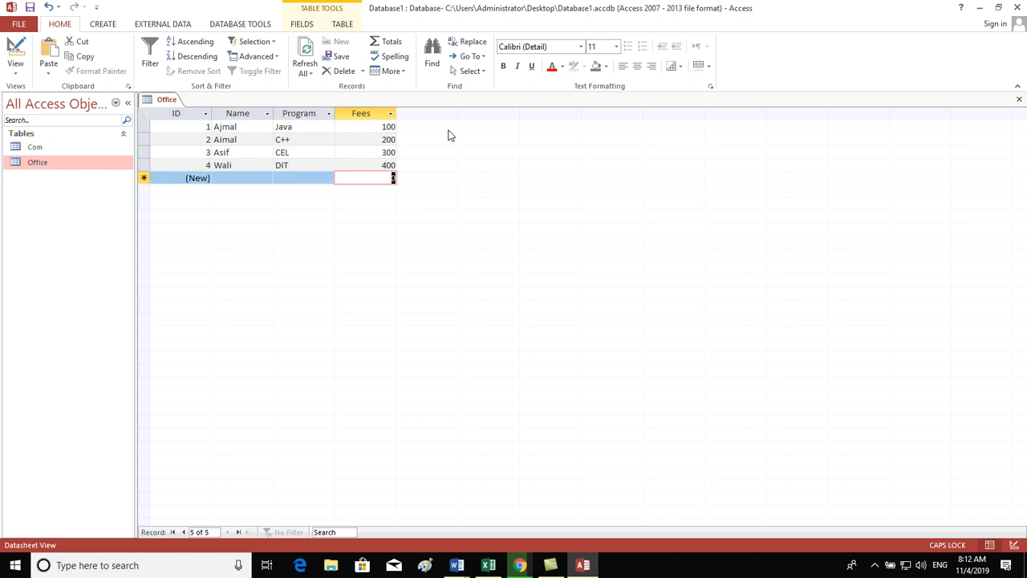
left_click(1018, 99)
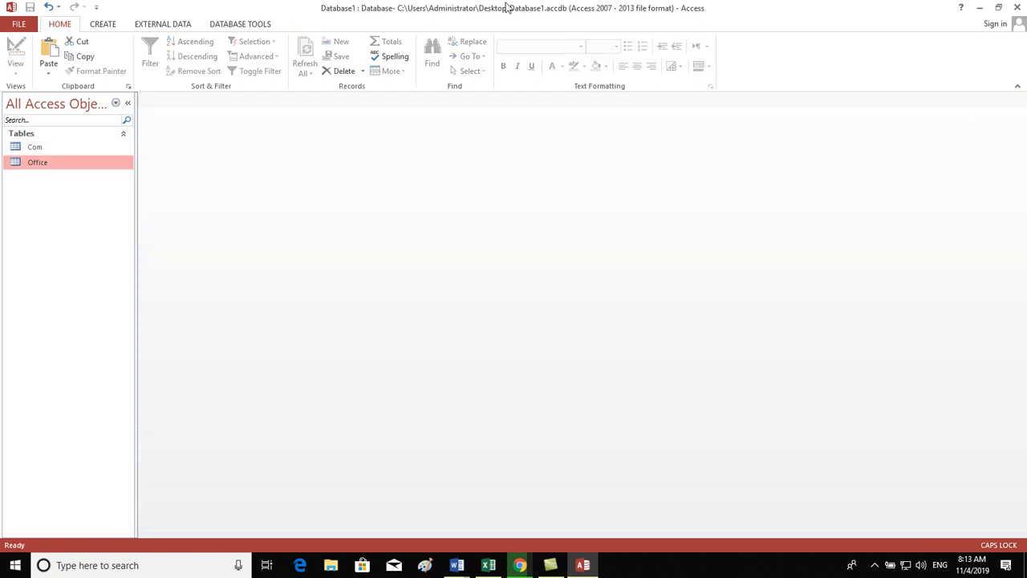
Create a new query in design view without adding any tables and make it a Union query.
left_click(99, 28)
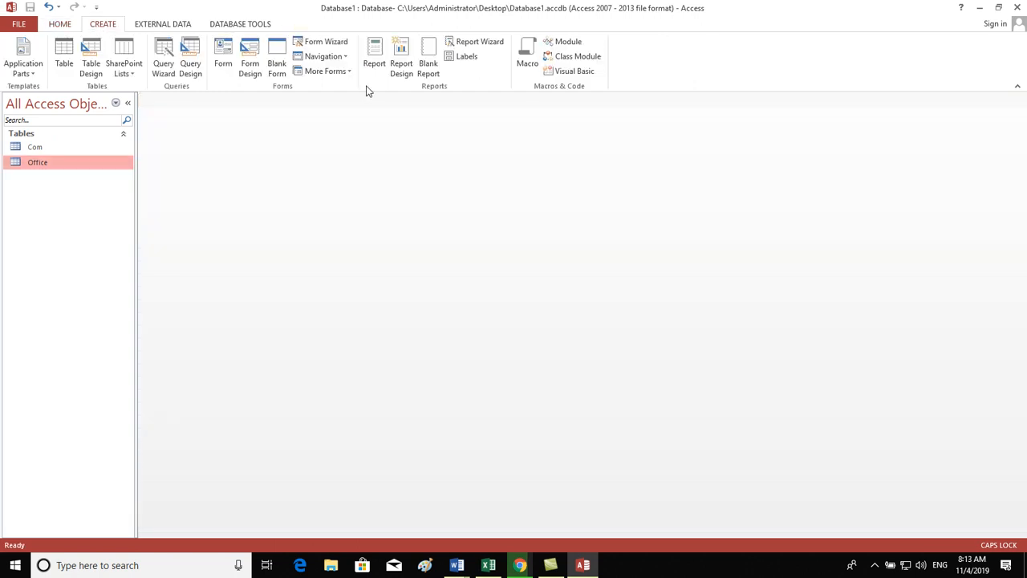
left_click(185, 74)
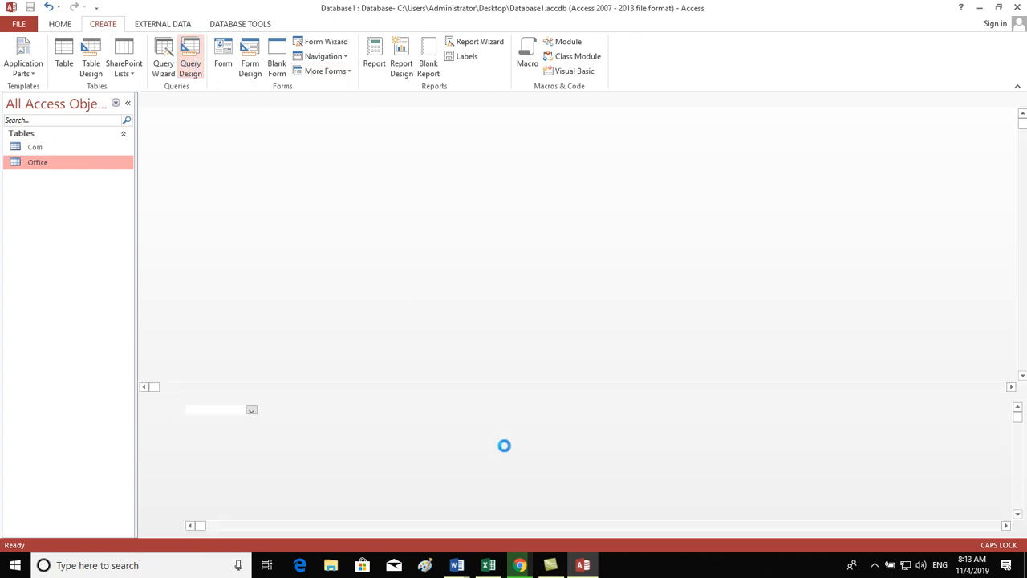
left_click(591, 536)
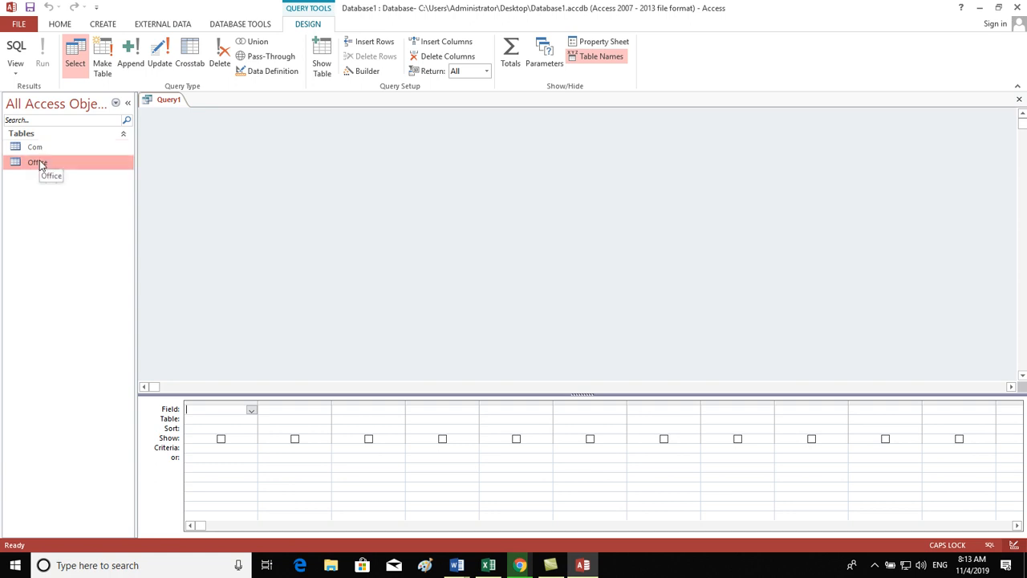
left_click(268, 48)
Start the union query's SQL statement with "Select ID,Name".
type("Sle")
key("Caps_Lock")
type("lect")
key("Caps_Lock")
type("ID")
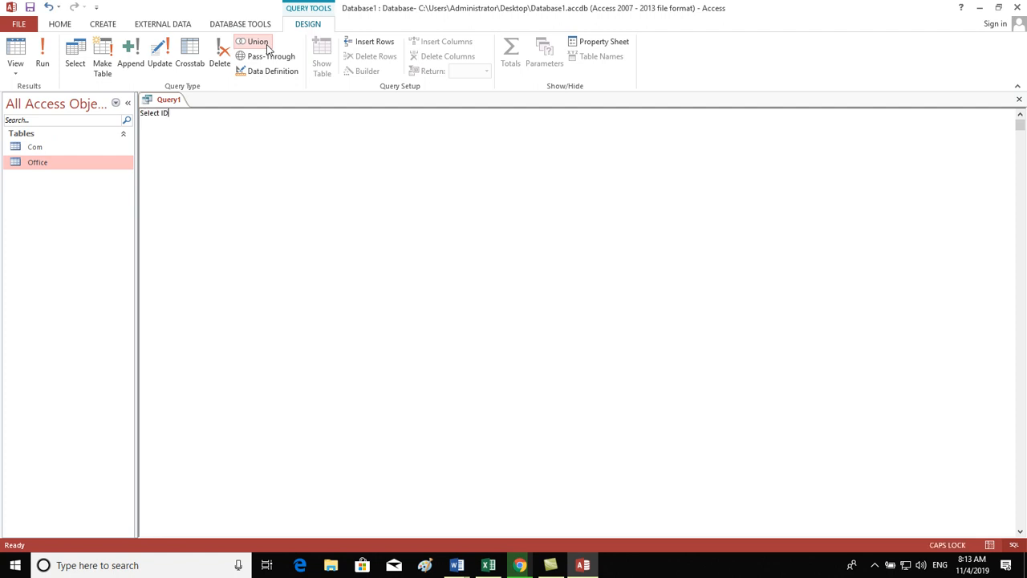
type(",NA")
key("Caps_Lock")
type("ame")
Add the Program and Fees fields to the Select list, separated by commas.
type(",")
key("Caps_Lock")
type("P")
key("Caps_Lock")
type("rogram,")
key("Caps_Lock")
type("F")
key("Caps_Lock")
type("ees")
Add "From Com" to the SQL statement after the field list.
key("Caps_Lock")
key("Caps_Lock")
type("From")
key("Caps_Lock")
type("C")
key("Caps_Lock")
type("om")
Add a Where clause to the Com selection that matches Name to the student's first name.
key("Caps_Lock")
type("W")
key("Caps_Lock")
type("here")
key("Caps_Lock")
type("N")
key("Caps_Lock")
type("m")
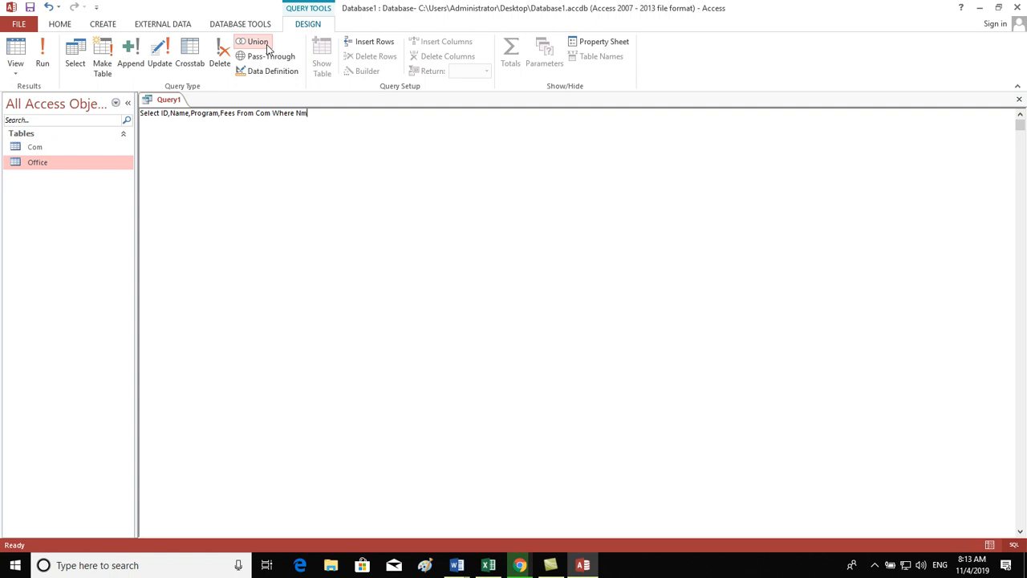
type("me")
type("'")
key("Caps_Lock")
type("A")
key("Caps_Lock")
key("BackSpace")
key("BackSpace")
key("BackSpace")
key("BackSpace")
key("BackSpace")
type("me='")
key("Caps_Lock")
type("A")
key("Caps_Lock")
type("sa")
Start the union's second part with "Union Select ID,Name,Program,Fees" on a new line.
key("Caps_Lock")
type("U")
key("Caps_Lock")
type("nion")
key("Caps_Lock")
type("S")
key("Caps_Lock")
type("elect")
key("Caps_Lock")
type("ID N")
key("Caps_Lock")
type("ame,")
key("Caps_Lock")
type("P")
key("Caps_Lock")
type("rogram,")
key("Caps_Lock")
type("F")
key("Caps_Lock")
type("ees")
Add "From Office" after the second field list.
key("Caps_Lock")
type("FROM")
key("BackSpace")
key("BackSpace")
key("BackSpace")
key("Caps_Lock")
type("rom")
key("Caps_Lock")
type("OD")
key("Caps_Lock")
key("BackSpace")
type("ffice")
Add a Where condition to the Office selection that matches Program to DEL.
key("Caps_Lock")
type("W")
key("Caps_Lock")
type("here")
key("Caps_Lock")
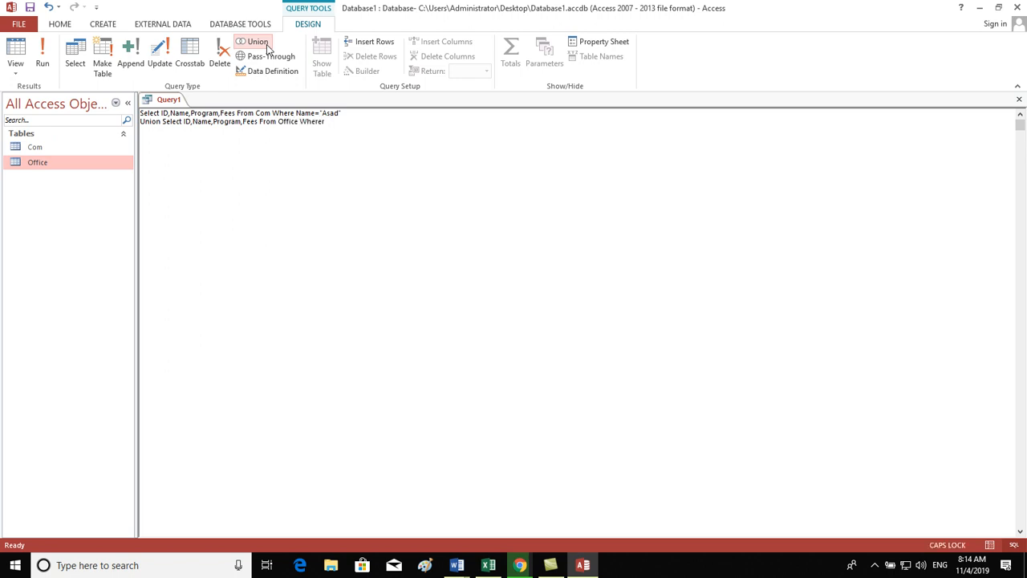
type("P")
key("Caps_Lock")
type("ro")
type("gram")
type("='")
key("Caps_Lock")
type("DEL")
Save the union query as Query1, close it and try to run it.
left_click(268, 47)
left_click(1020, 99)
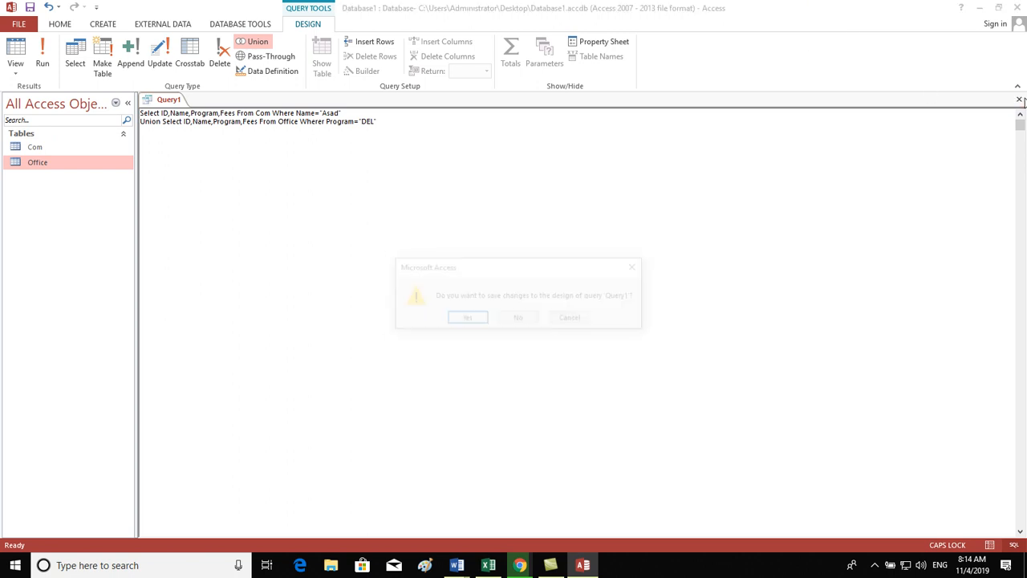
left_click(472, 313)
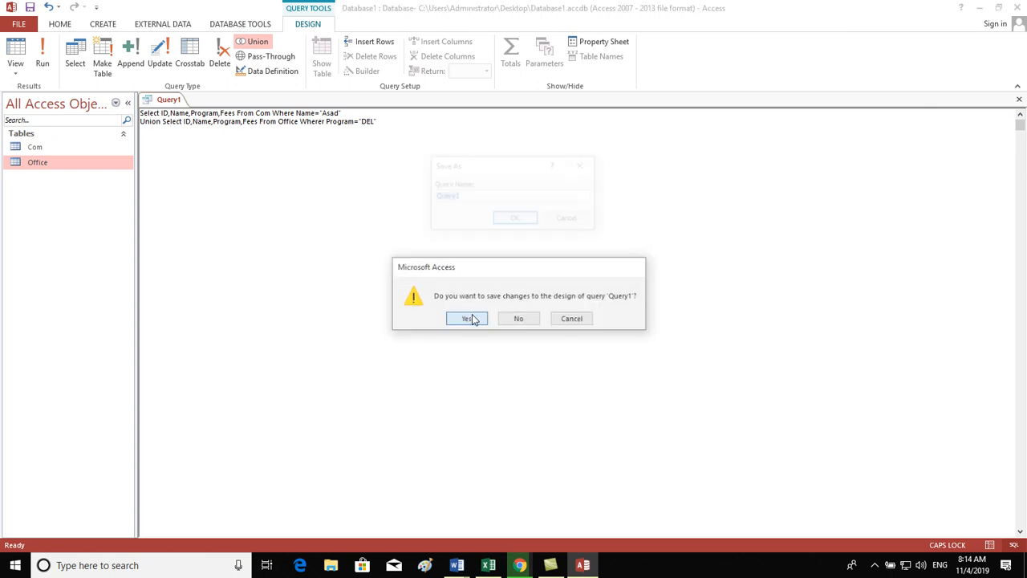
left_click(509, 222)
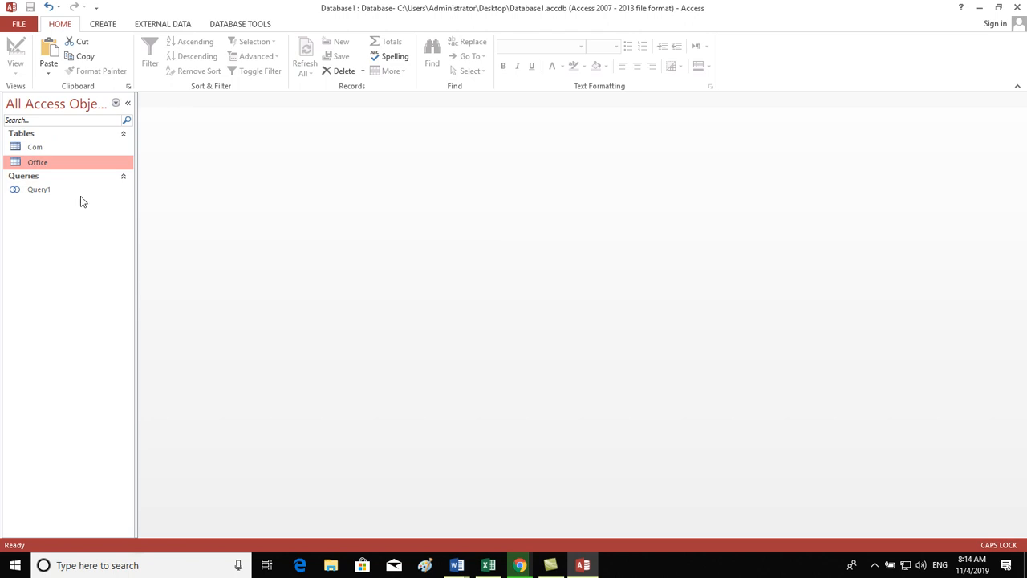
double_click(36, 190)
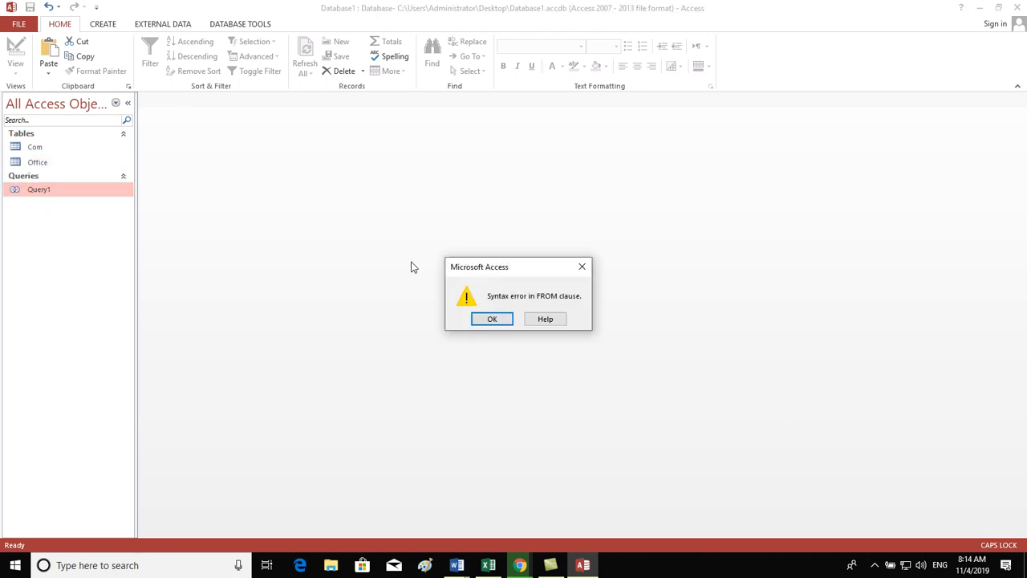
left_click(507, 320)
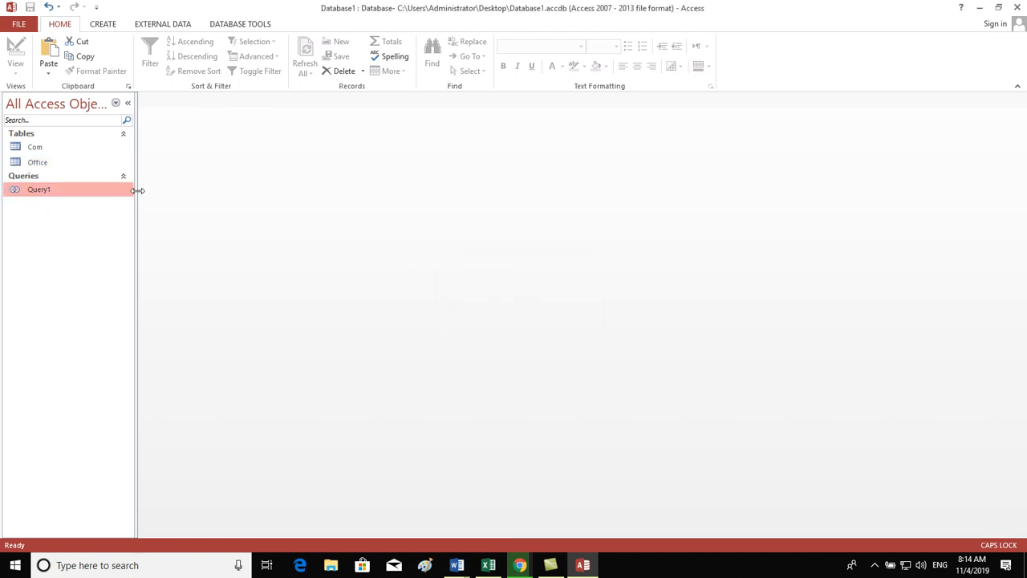
Reopen Query1 in design view and correct the misspelled "Wherer" to "Where" in the Office selection.
right_click(78, 191)
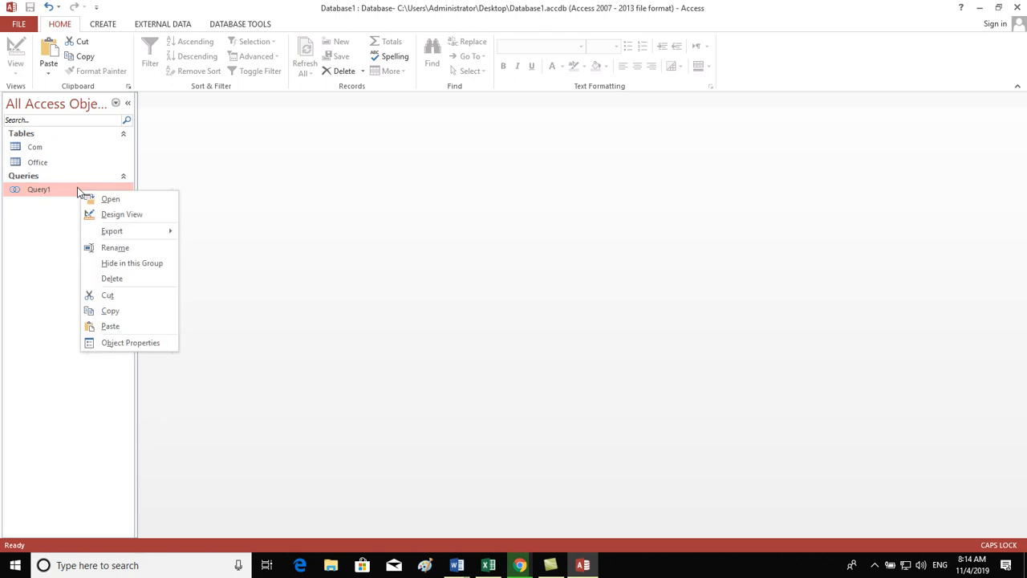
left_click(102, 212)
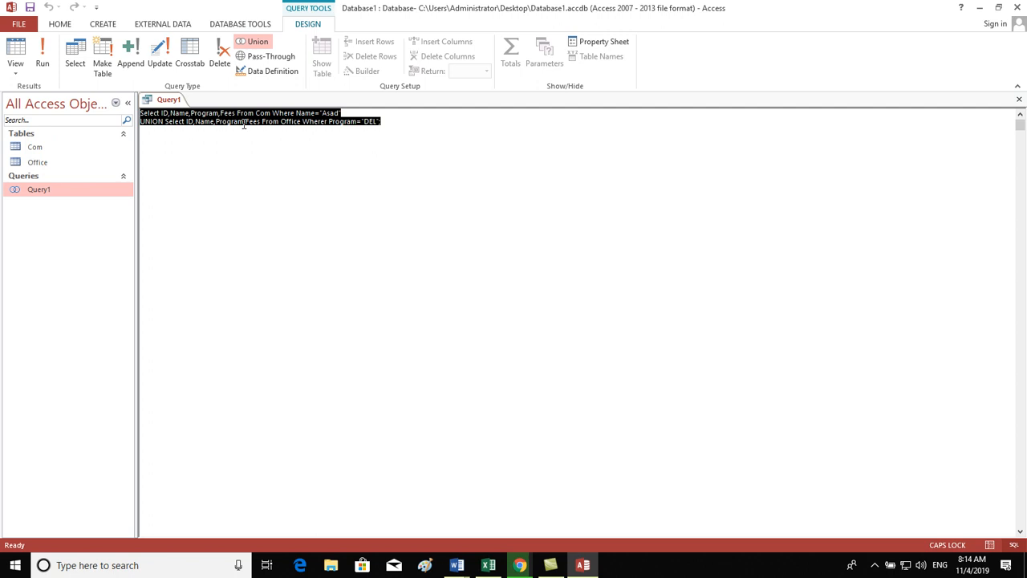
left_click(343, 116)
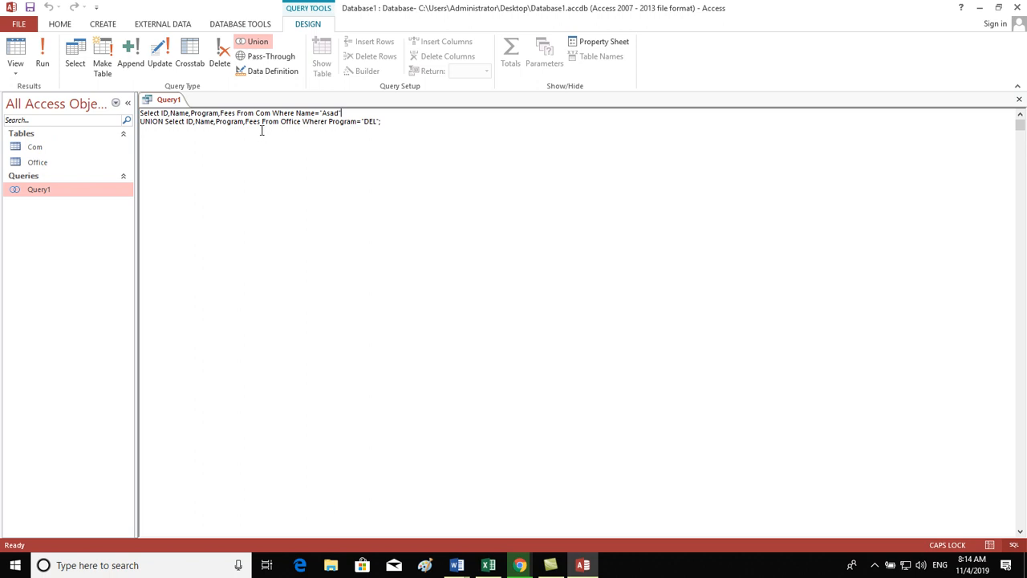
left_click(328, 126)
key("BackSpace")
key("BackSpace")
key("BackSpace")
type("e")
key("Caps_Lock")
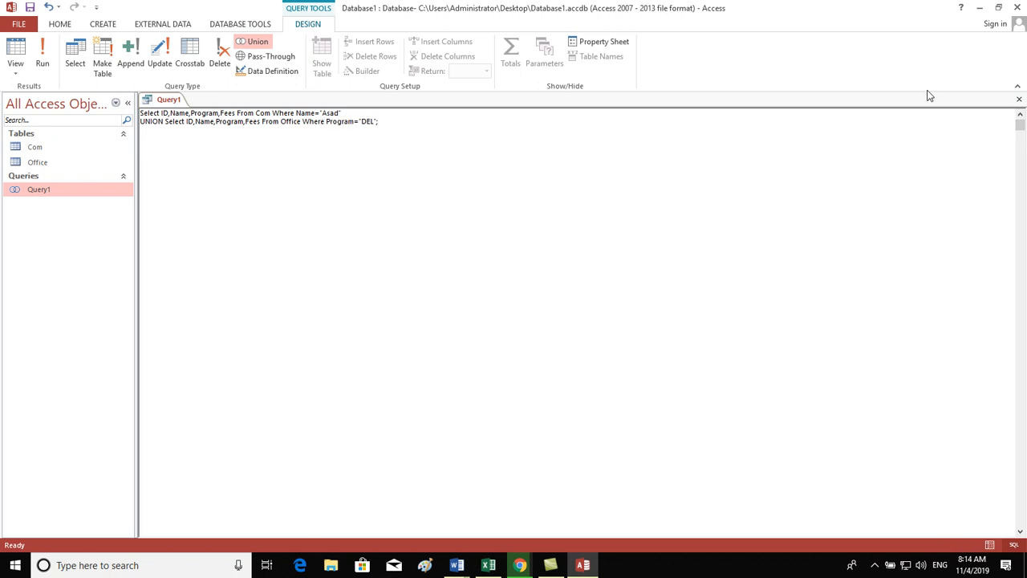
Save the corrected Query1, run it to check its results, and close it.
left_click(1020, 98)
left_click(483, 319)
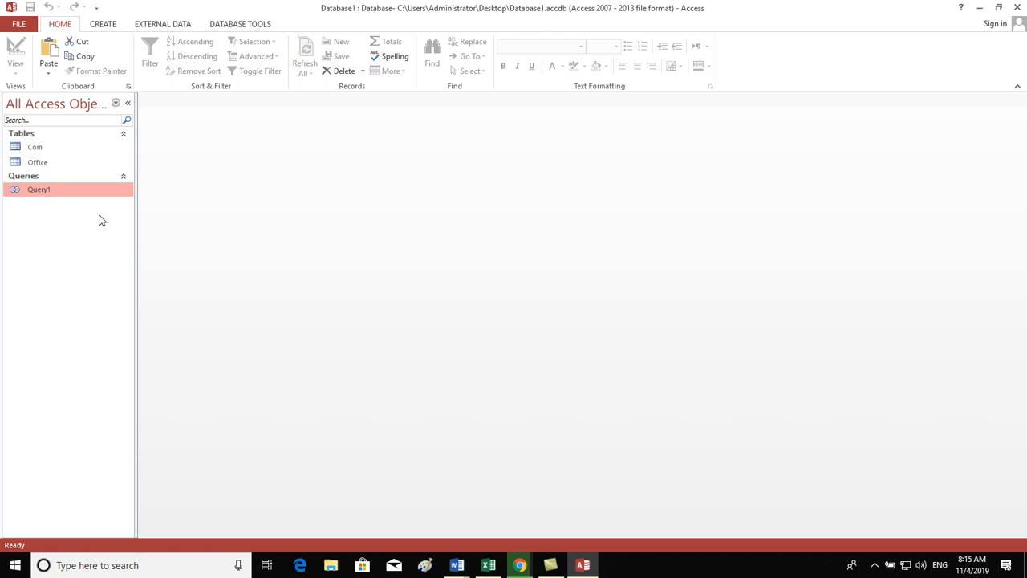
double_click(88, 190)
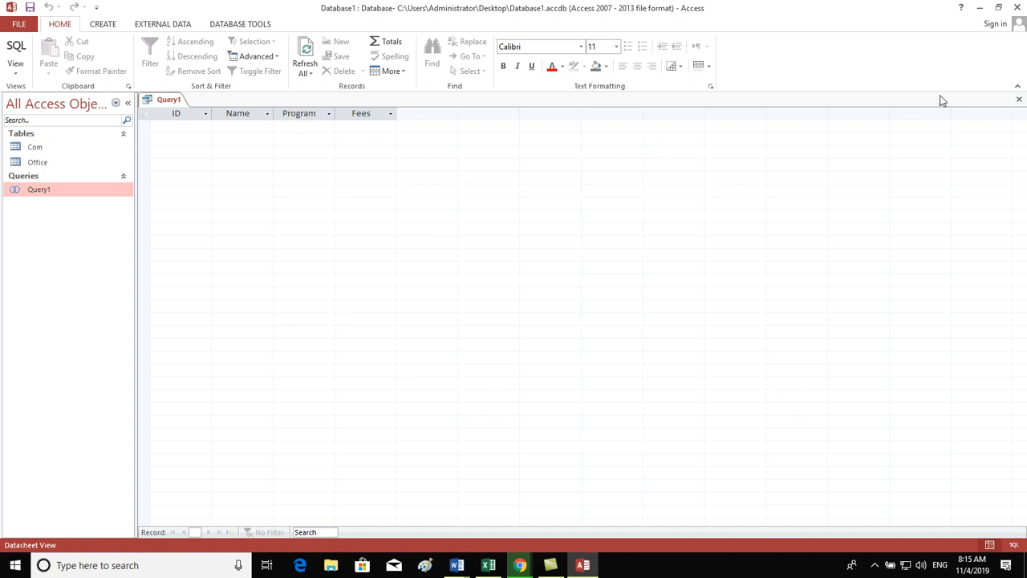
left_click(1019, 99)
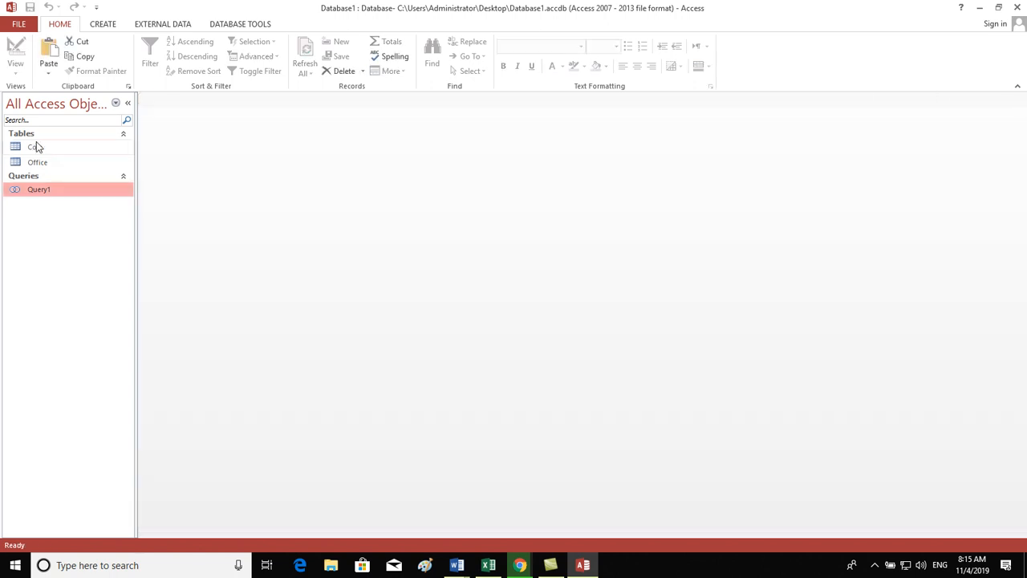
Add a record to the Com table with the student's name used in the query, program DEL and fees 100.
double_click(35, 147)
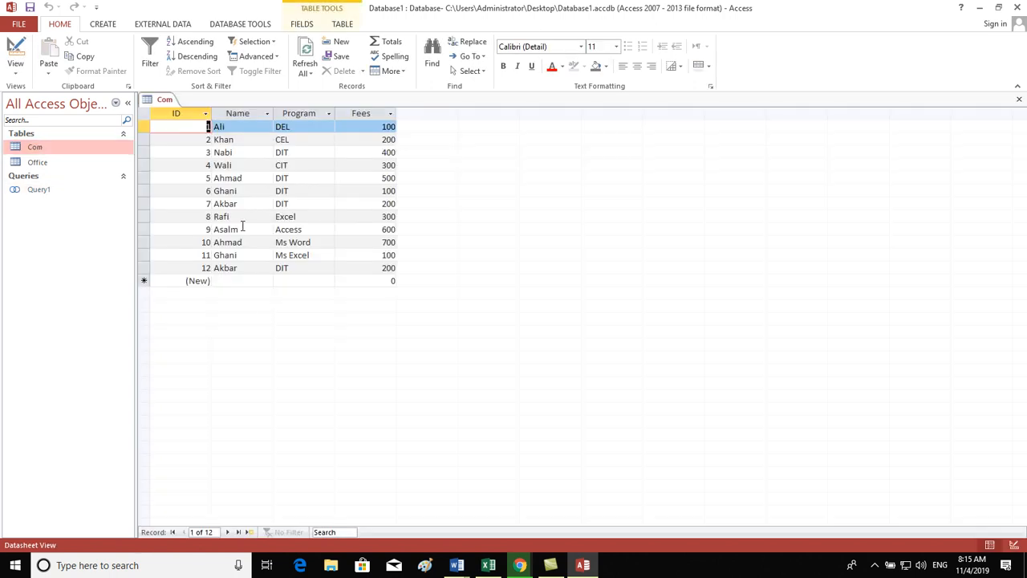
left_click(238, 280)
type("Asad")
key("Tab")
key("Caps_Lock")
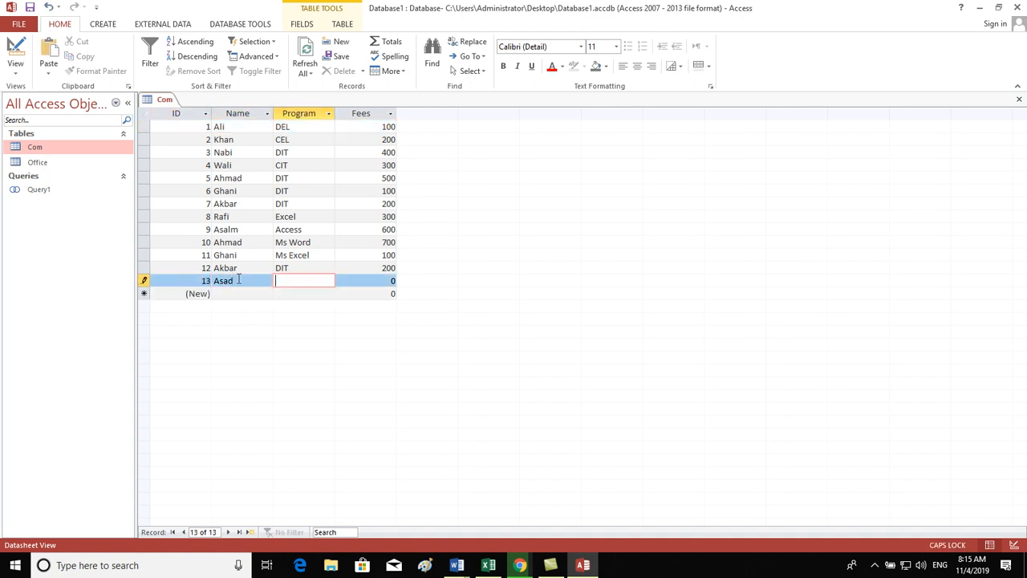
type("DEL")
key("Tab")
type("100")
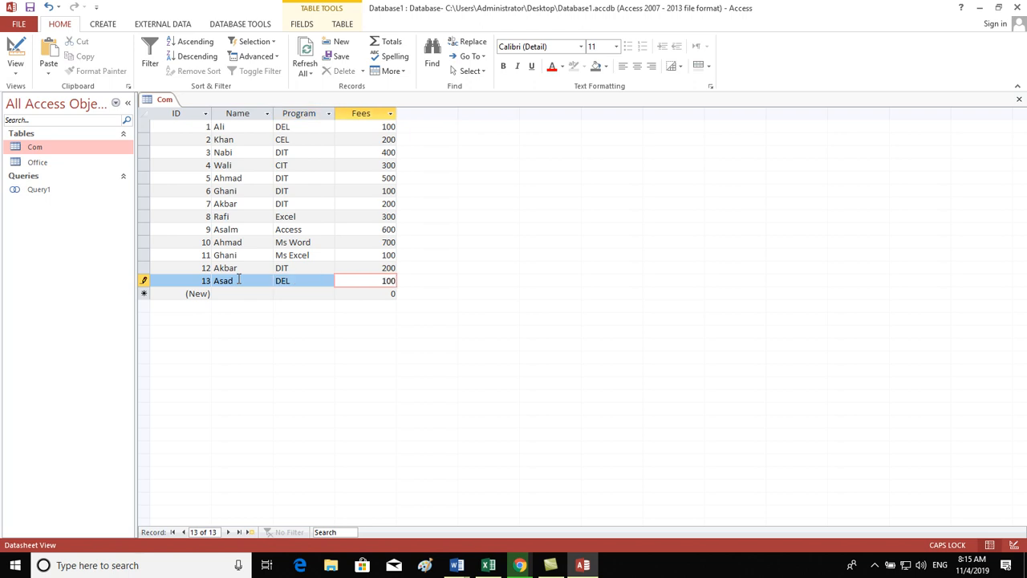
key("Tab")
Run Query1 again and check which programs the Office table contains.
double_click(43, 189)
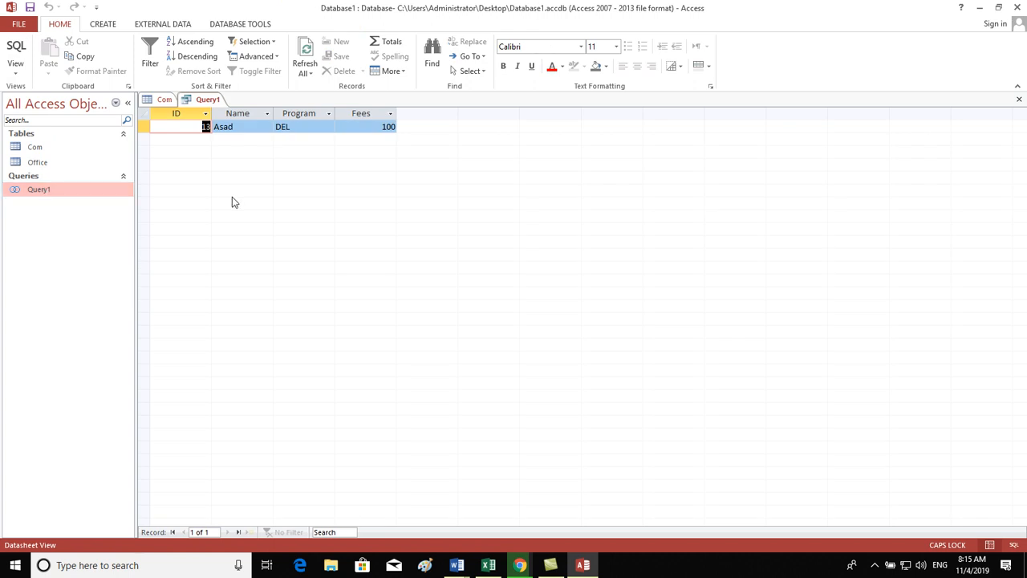
double_click(74, 167)
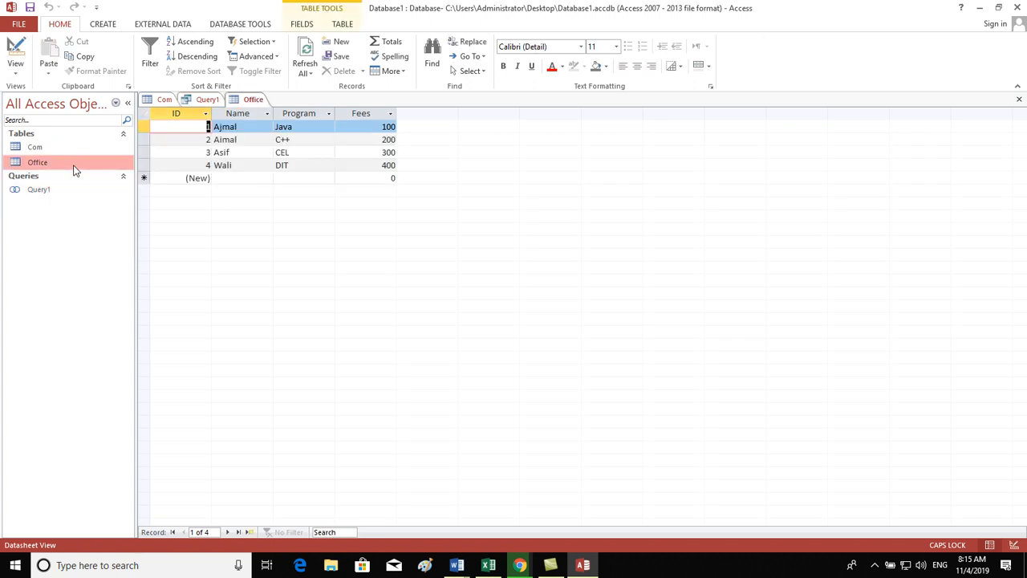
left_click(1019, 99)
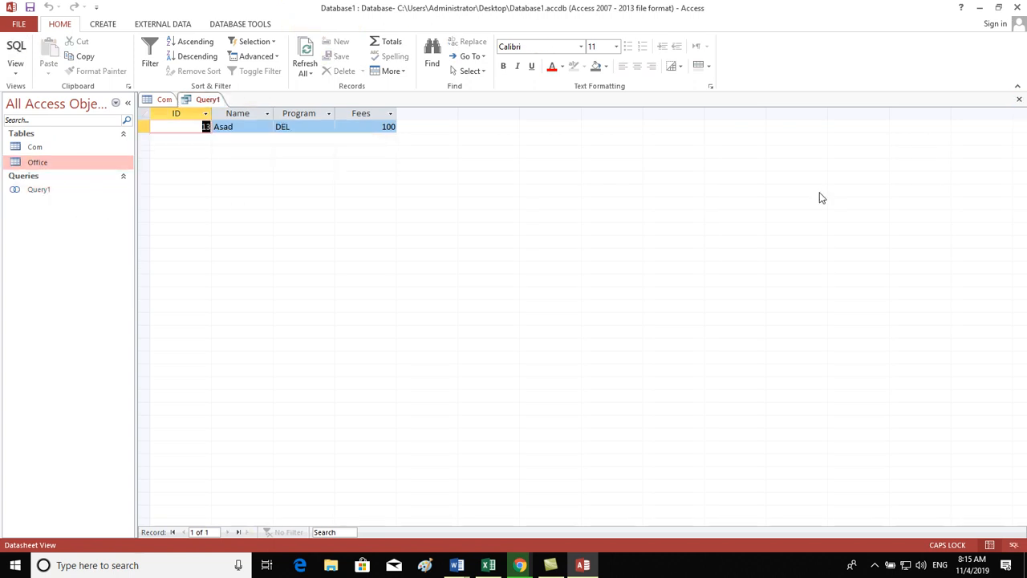
Change the Program criterion of Query1's Office selection to Java, then save and close the query.
right_click(76, 191)
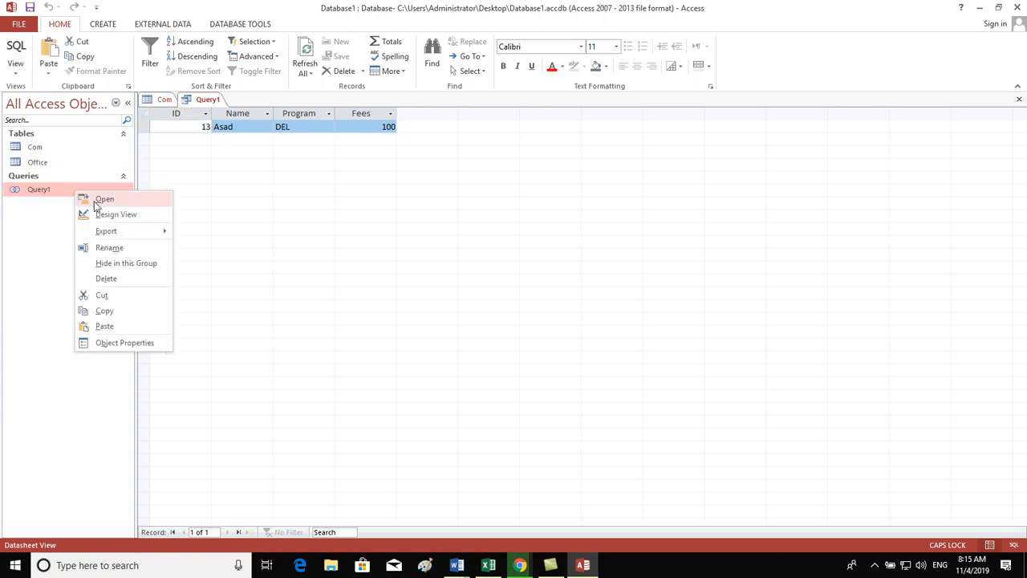
left_click(112, 214)
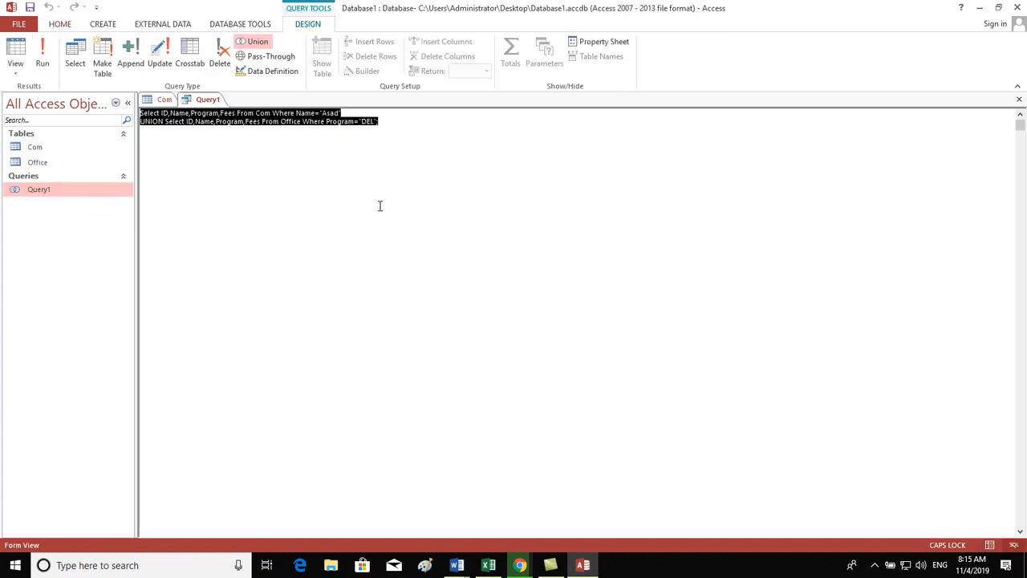
left_click(375, 121)
key("BackSpace")
key("BackSpace")
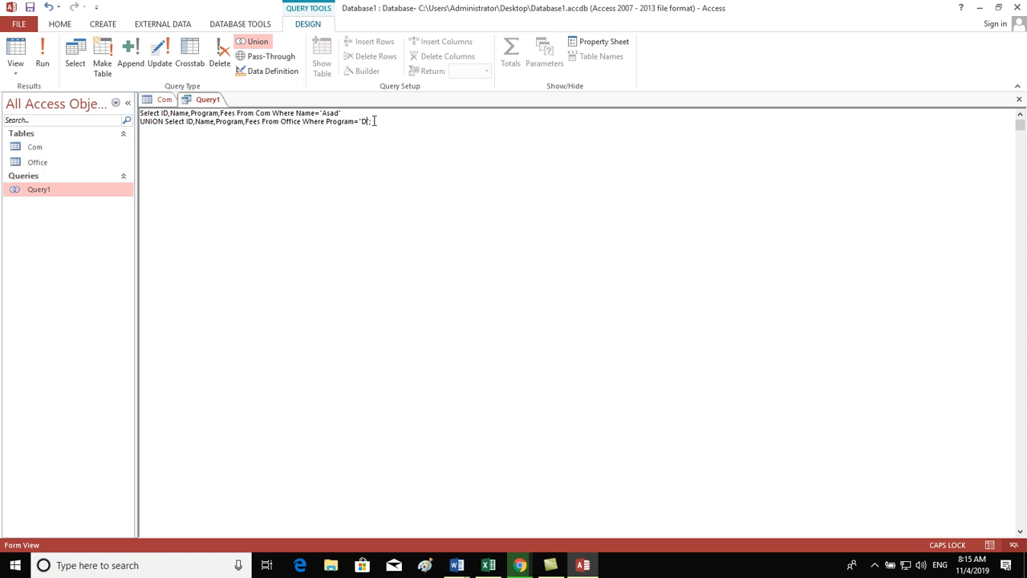
key("BackSpace")
type("JA")
key("Num_Lock")
key("Num_Lock")
key("BackSpace")
key("BackSpace")
type("Ja")
key("Caps_Lock")
type("va")
left_click(1019, 98)
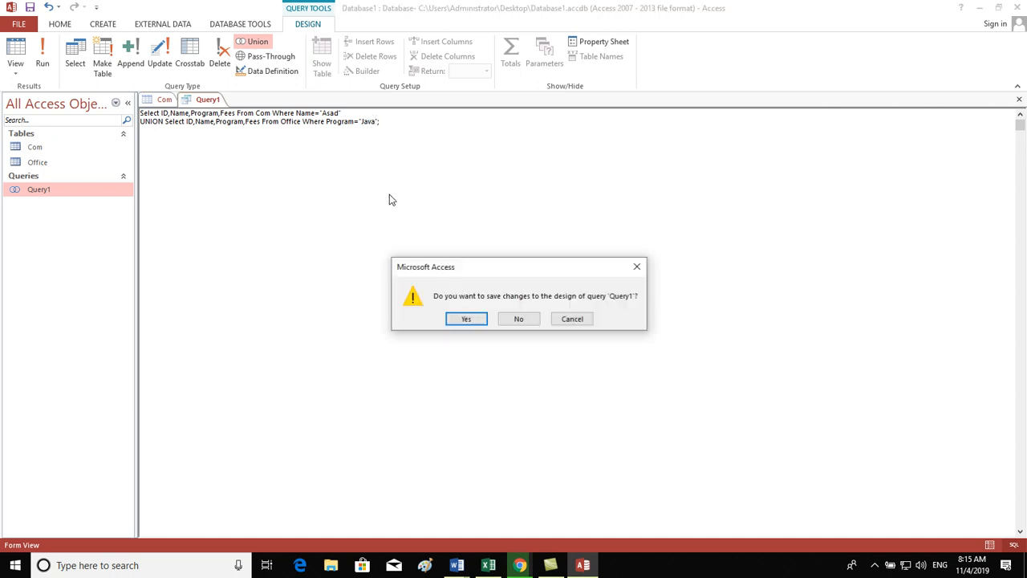
left_click(475, 321)
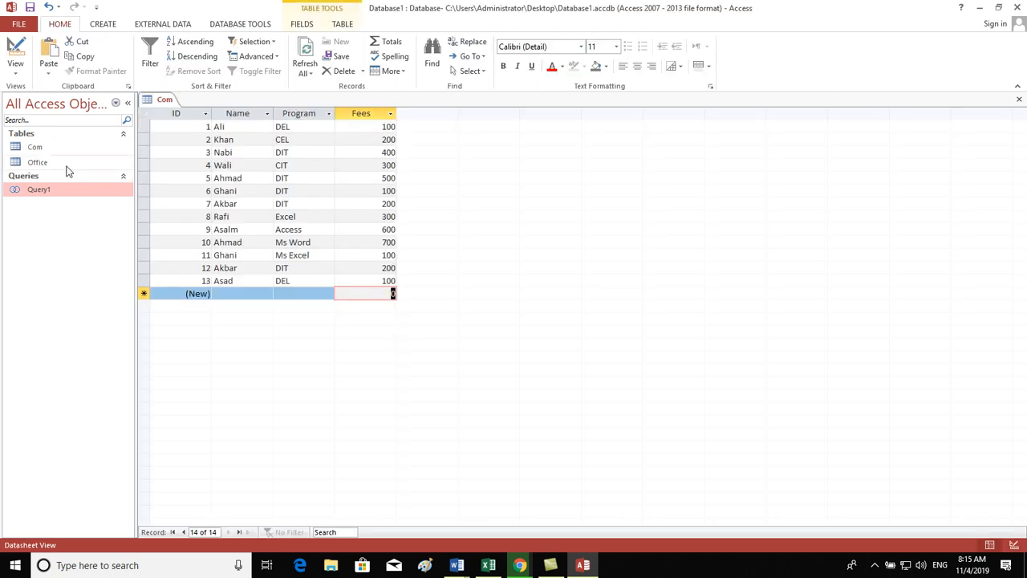
Run Query1 to view the combined records, then close it and the Com table.
double_click(49, 191)
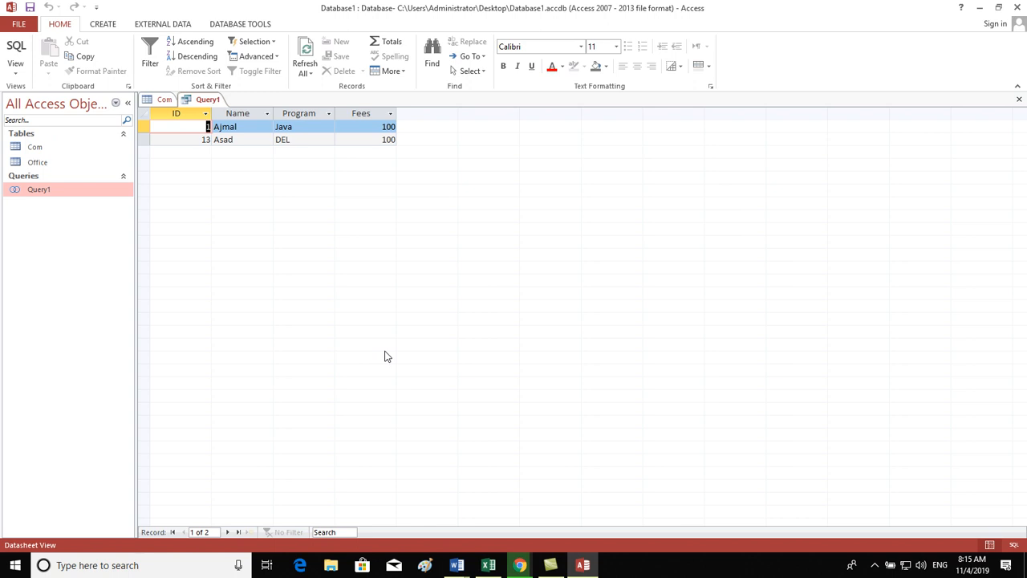
left_click(1020, 102)
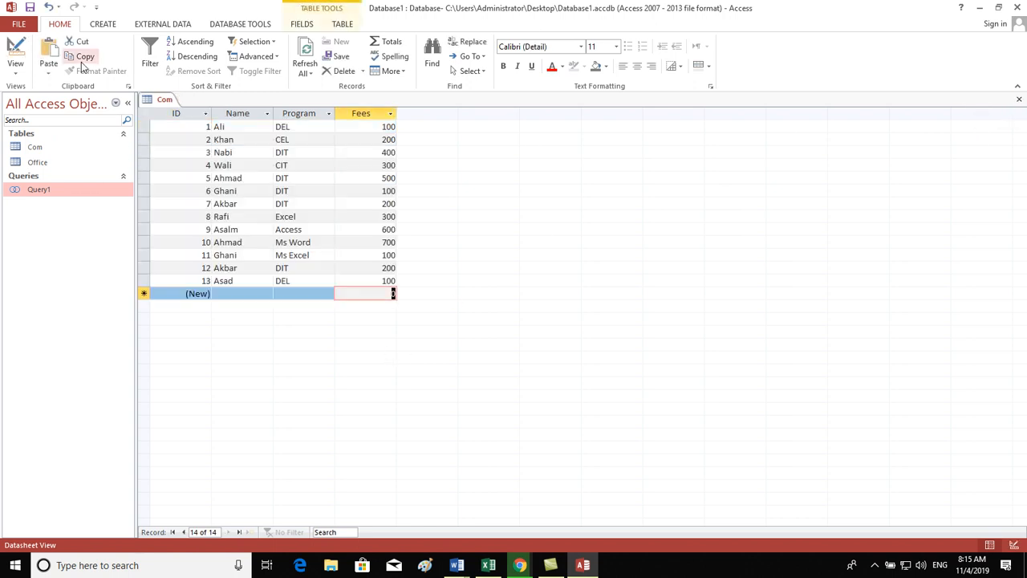
left_click(1020, 100)
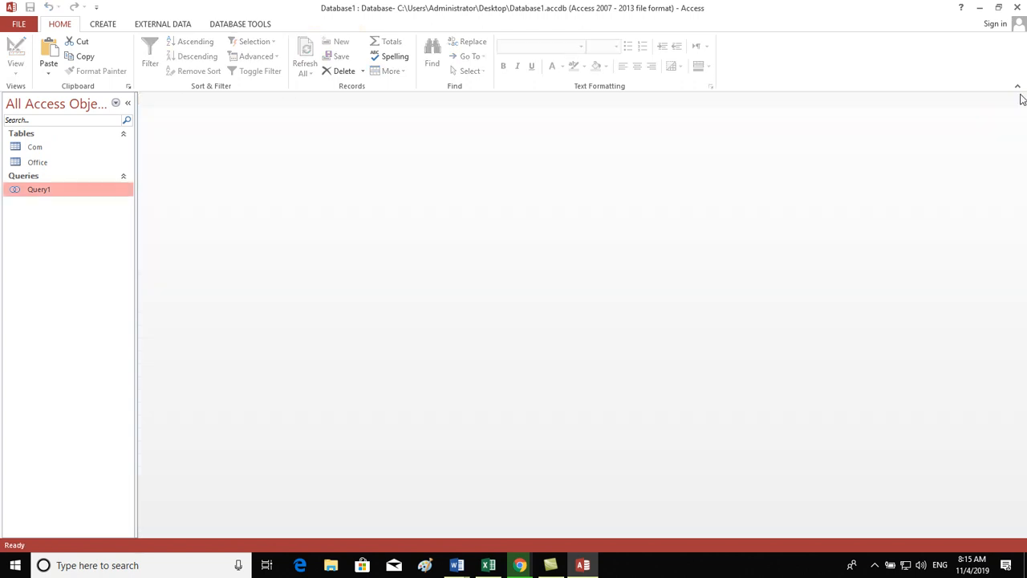
left_click(102, 25)
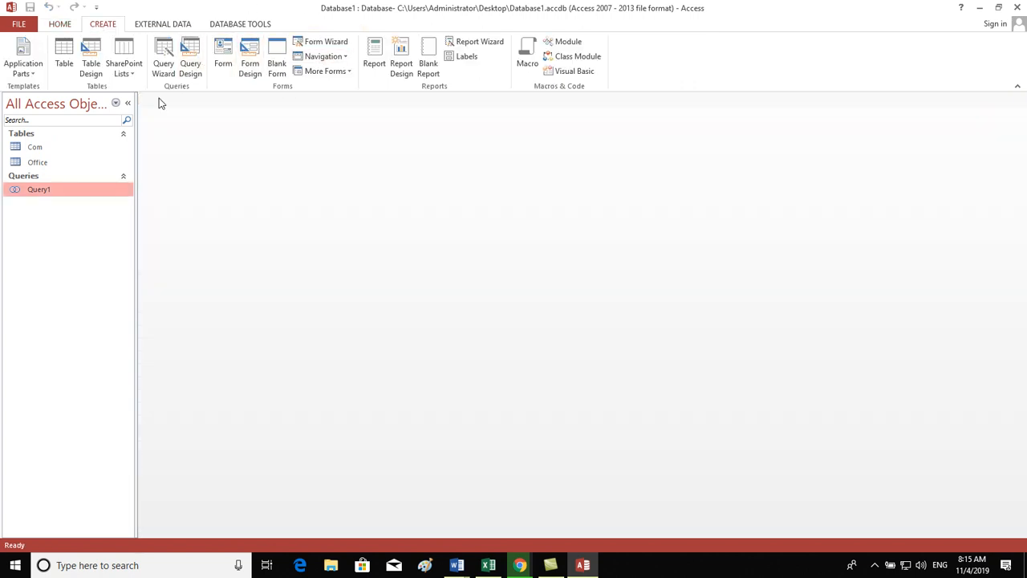
left_click(91, 66)
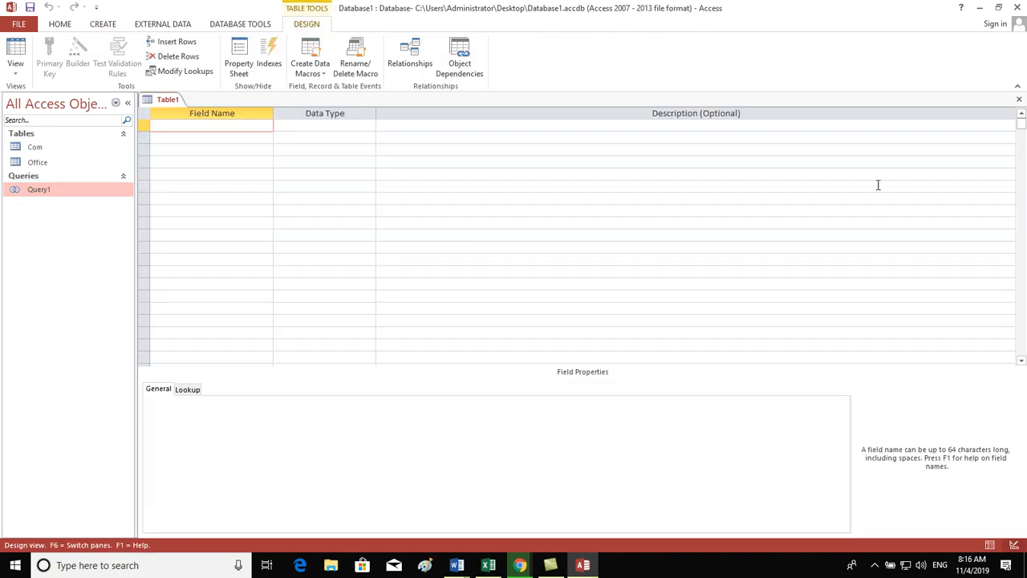
left_click(1020, 99)
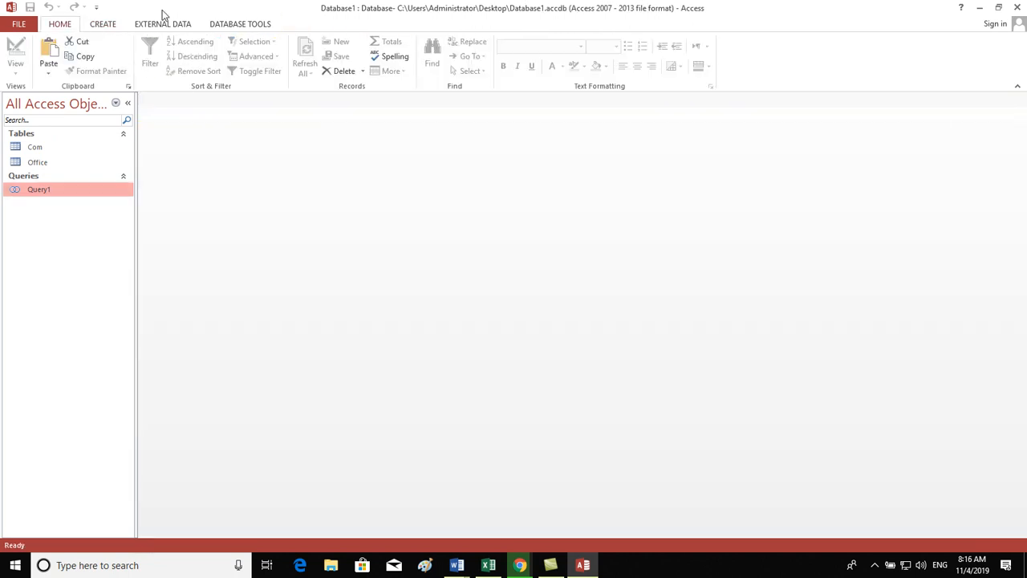
Create another query in design view without adding tables and make it a Union query.
left_click(101, 25)
left_click(199, 71)
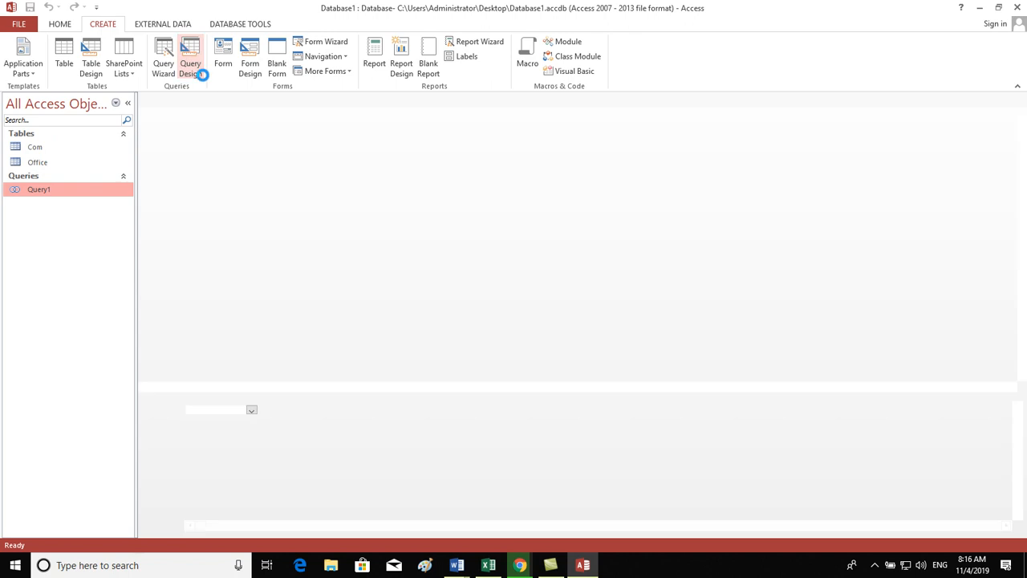
left_click(584, 531)
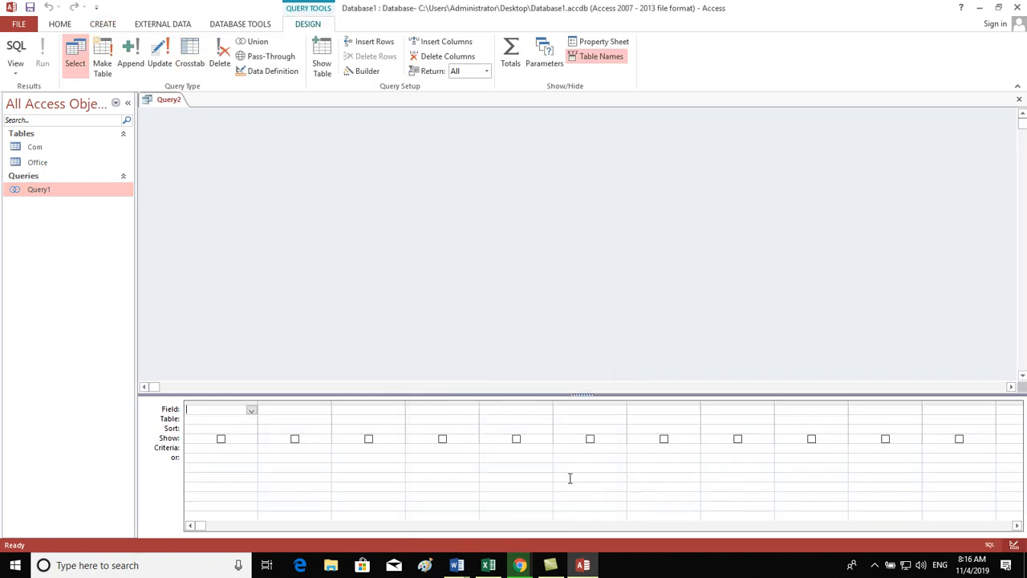
left_click(252, 42)
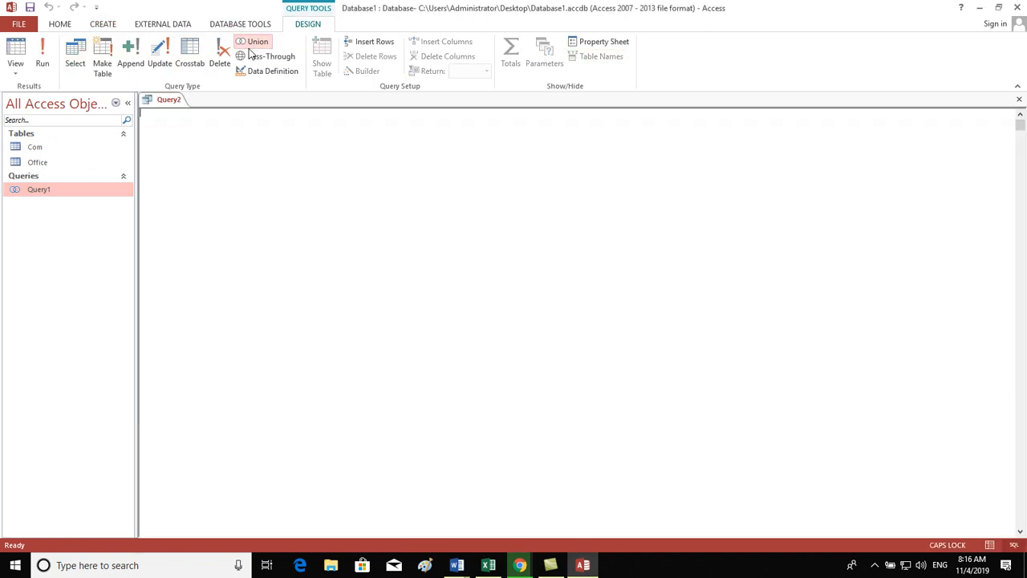
Begin the union query's SQL by selecting the ID, Name, Program and Fees fields.
type("S")
key("Caps_Lock")
type("elecet")
key("Caps_Lock")
type("ID,N")
key("Caps_Lock")
type("ame,")
key("Caps_Lock")
type("P")
key("Caps_Lock")
type("rogram,")
key("Caps_Lock")
type("F")
key("Caps_Lock")
type("ees")
key("Caps_Lock")
Specify Com as the source table of the first selection.
type("F")
key("Caps_Lock")
type("rom")
key("Caps_Lock")
type("COM")
key("Caps_Lock")
key("BackSpace")
key("Caps_Lock")
key("BackSpace")
key("Caps_Lock")
type("om")
key("BackSpace")
key("BackSpace")
type("om")
key("Caps_Lock")
key("Caps_Lock")
key("Caps_Lock")
Add a Where condition to the Com selection that matches the Name field to one student's name.
type("W")
key("Caps_Lock")
type("here")
key("Caps_Lock")
type("N")
key("Caps_Lock")
type("ame='")
key("Caps_Lock")
key("Caps_Lock")
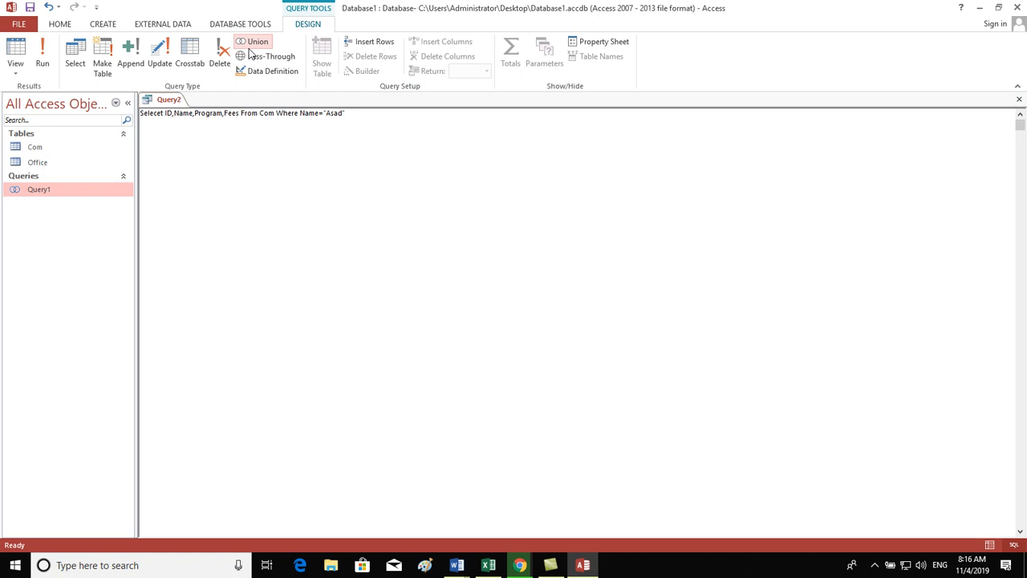
key("BackSpace")
key("BackSpace")
key("BackSpace")
key("BackSpace")
key("Caps_Lock")
type("G")
key("Caps_Lock")
type("ahn")
key("BackSpace")
key("BackSpace")
key("BackSpace")
type("hani")
Add a Union line that selects the ID, Name, Program and Fees fields.
key("Caps_Lock")
type("U")
key("Caps_Lock")
type("nion")
key("Caps_Lock")
type("S")
key("Caps_Lock")
type("elect")
key("Caps_Lock")
type("I")
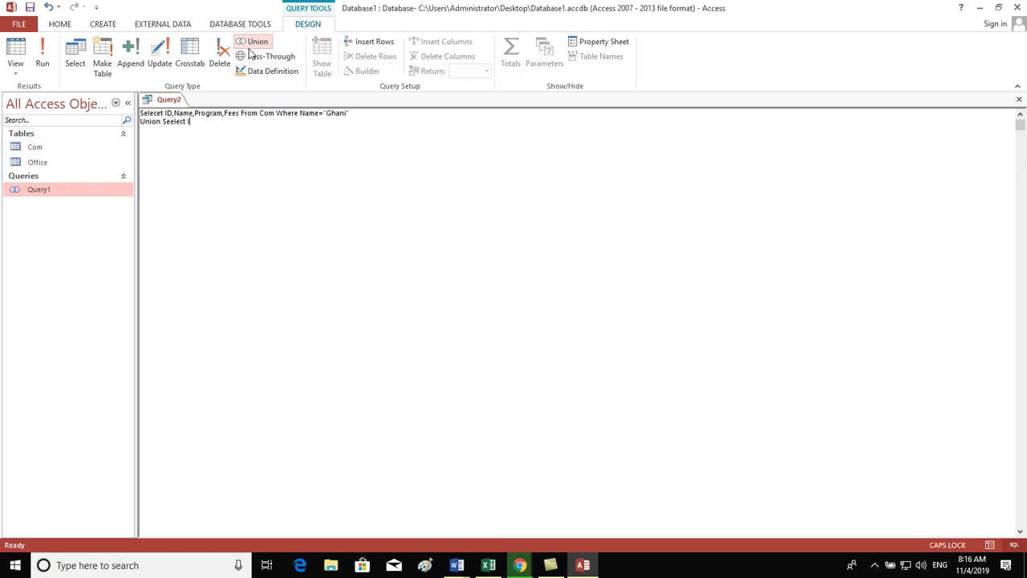
type("D,N")
key("Caps_Lock")
type("ame,")
key("Caps_Lock")
type("P")
key("Caps_Lock")
type("rogram,")
key("Caps_Lock")
type("F")
key("Caps_Lock")
type("ees")
key("Caps_Lock")
Specify Office as the source table of the second selection.
type("F")
key("Caps_Lock")
type("rom")
key("Caps_Lock")
type("O")
key("Caps_Lock")
type("ffice")
Add a Where condition to the Office selection that matches the Name field to one student's name.
key("Caps_Lock")
type("WH")
key("Caps_Lock")
key("BackSpace")
type("ehre")
key("BackSpace")
key("BackSpace")
key("BackSpace")
type("herer")
key("Caps_Lock")
type("N")
key("Caps_Lock")
type("ame=\"")
key("Caps_Lock")
type("A")
key("Caps_Lock")
type("l")
type("ma")
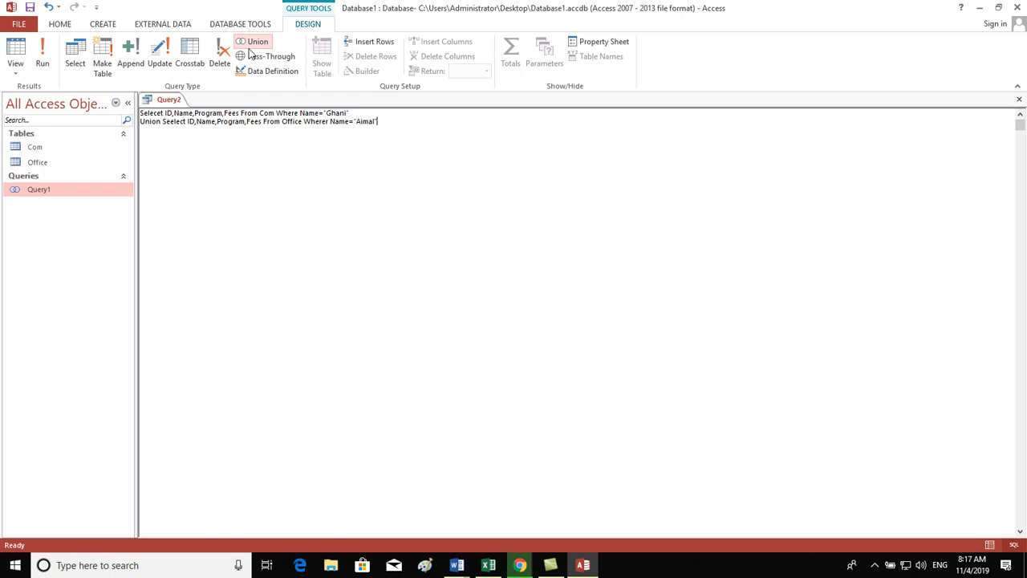
Try to run the query and correct the misspelled opening keyword of the Com selection to Select.
left_click(53, 49)
left_click(502, 322)
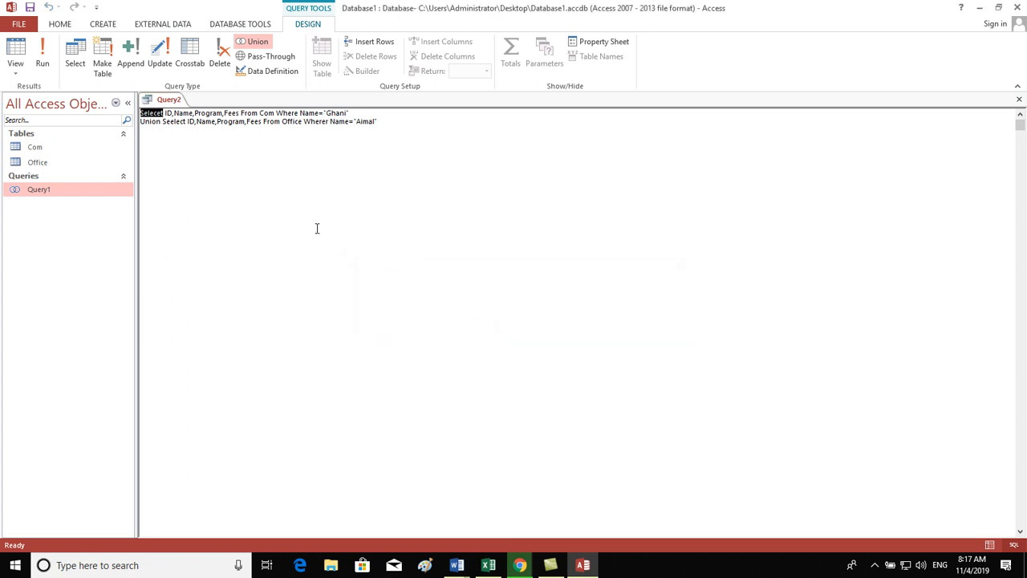
left_click(152, 113)
key("Delete")
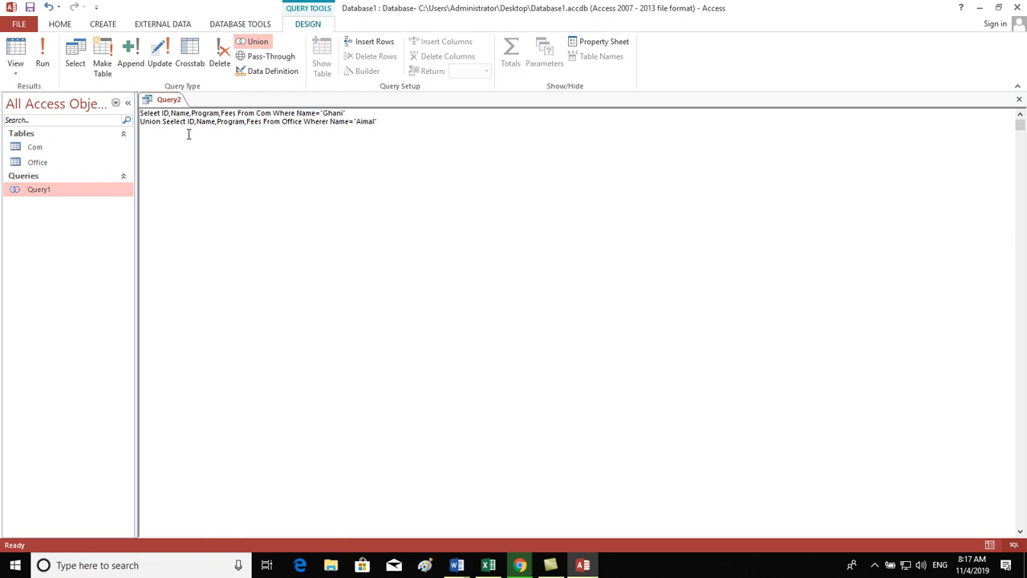
key("BackSpace")
type("c")
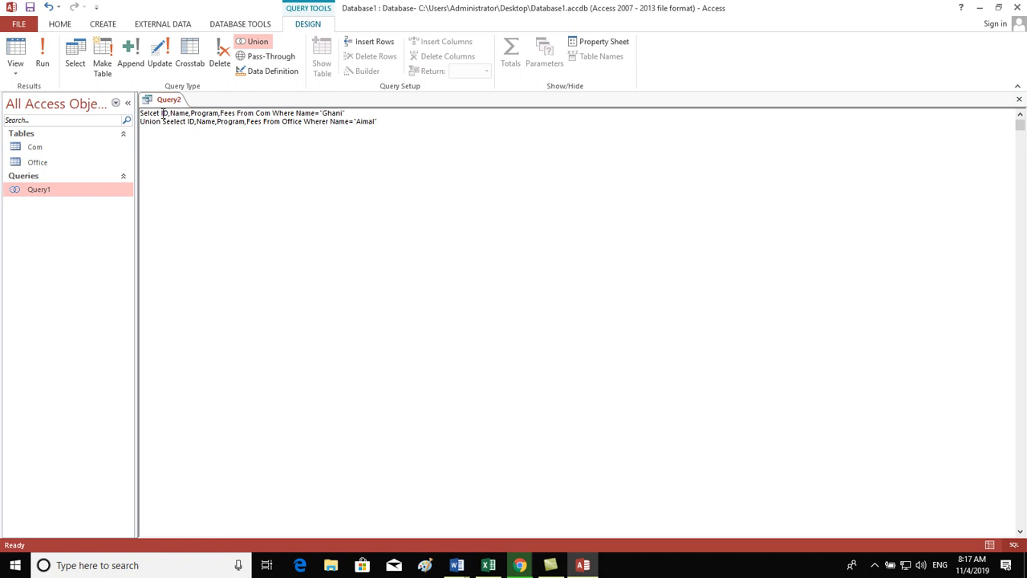
left_click_drag(161, 113, 105, 103)
type("Select")
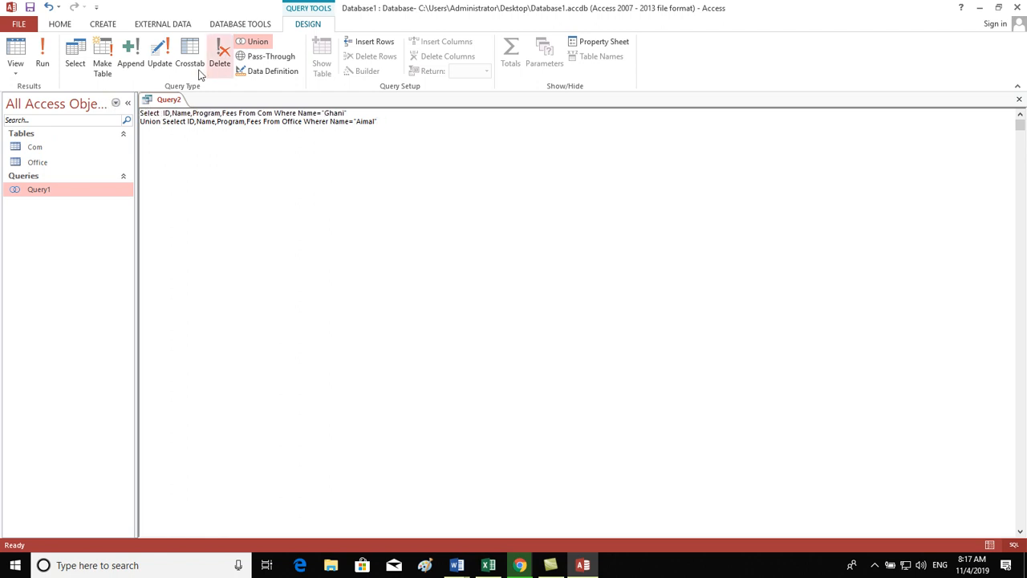
Try running the query again and correct the misspelled condition keyword of the Office selection to Where.
left_click(45, 52)
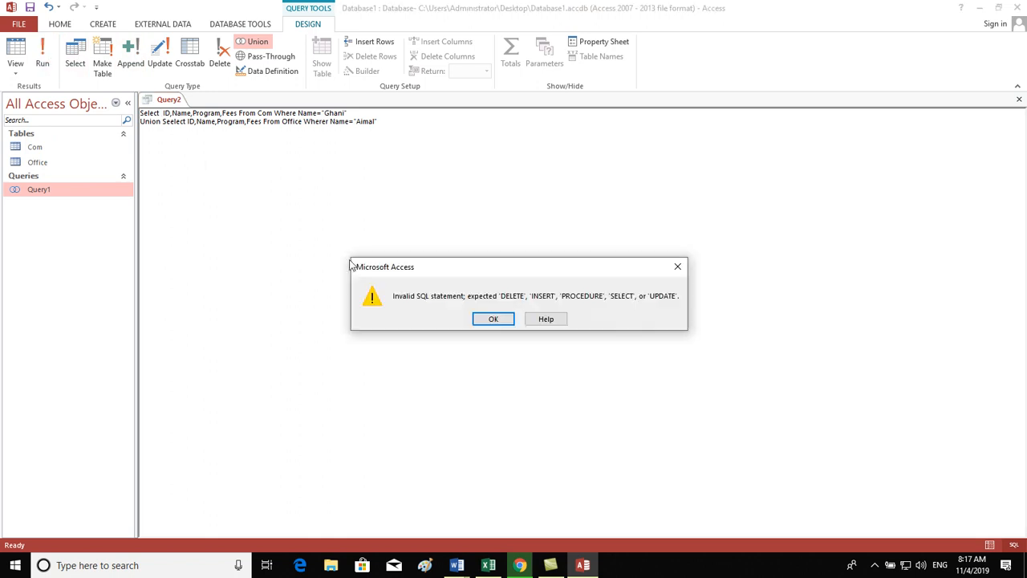
left_click(490, 320)
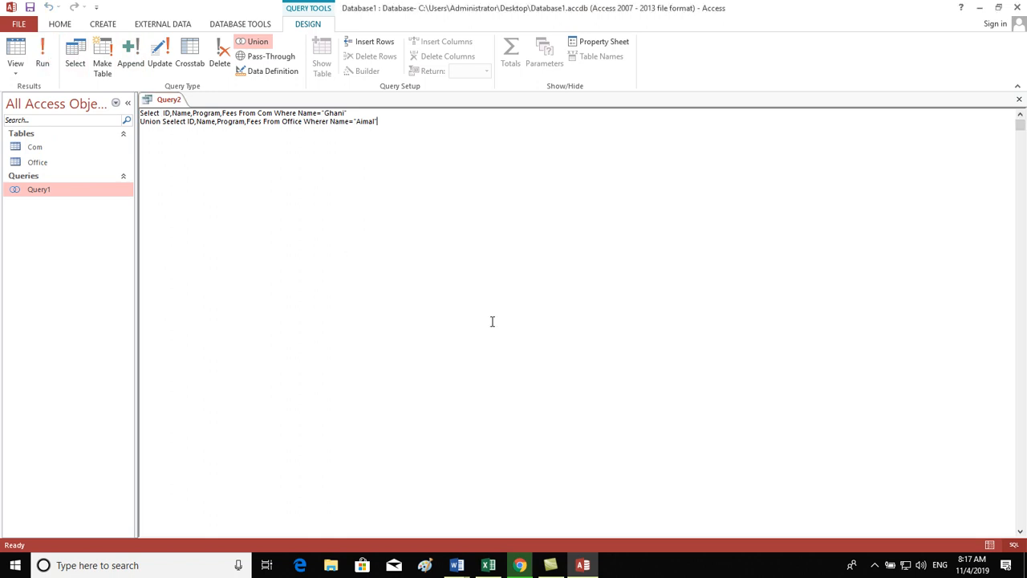
left_click(321, 121)
key("BackSpace")
key("BackSpace")
type("e")
key("BackSpace")
key("BackSpace")
type("re")
Retry the query, correct the keyword after Union to Select, and run it to view the combined records.
left_click(43, 49)
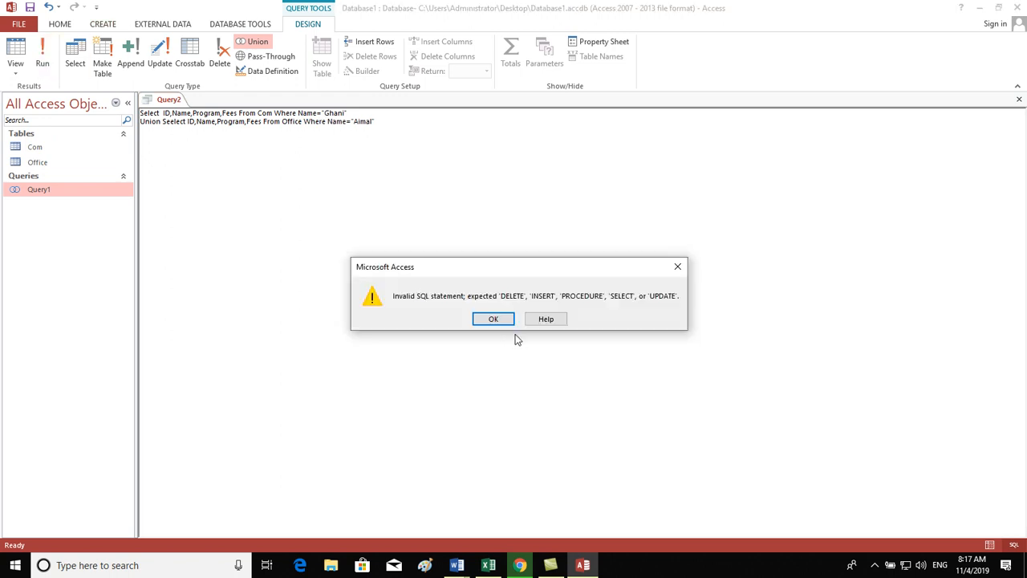
left_click(508, 321)
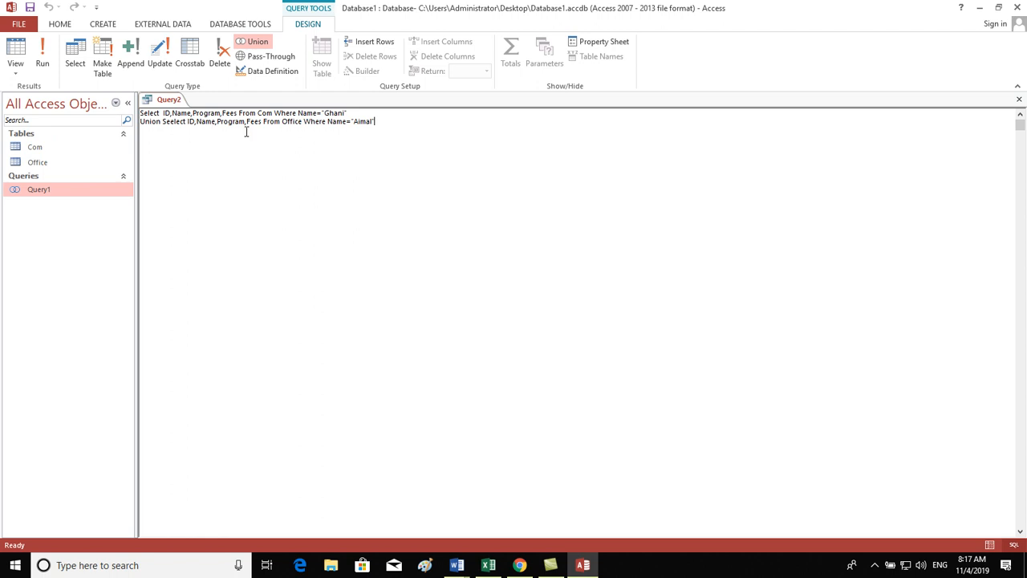
left_click(171, 122)
key("BackSpace")
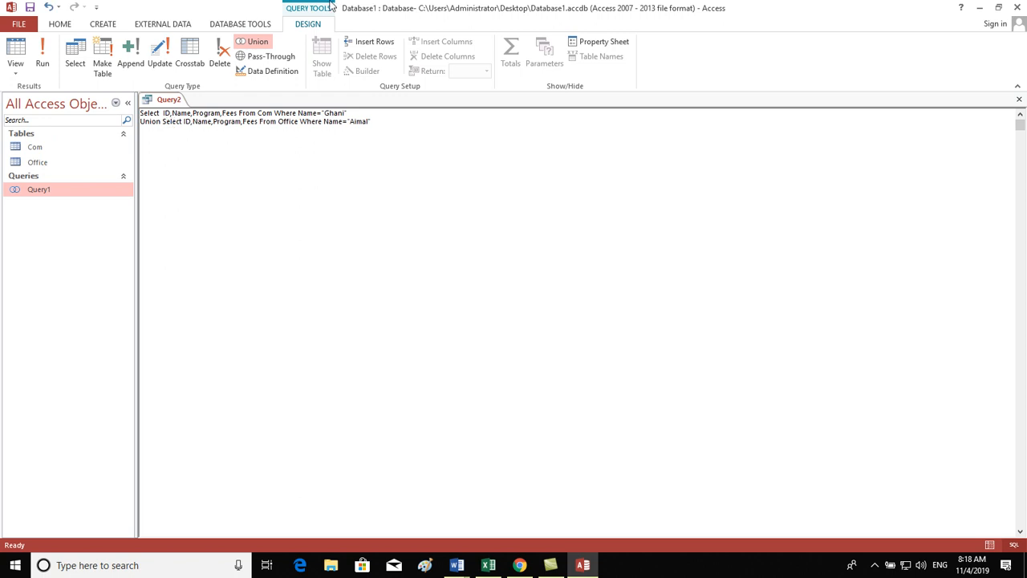
left_click(43, 57)
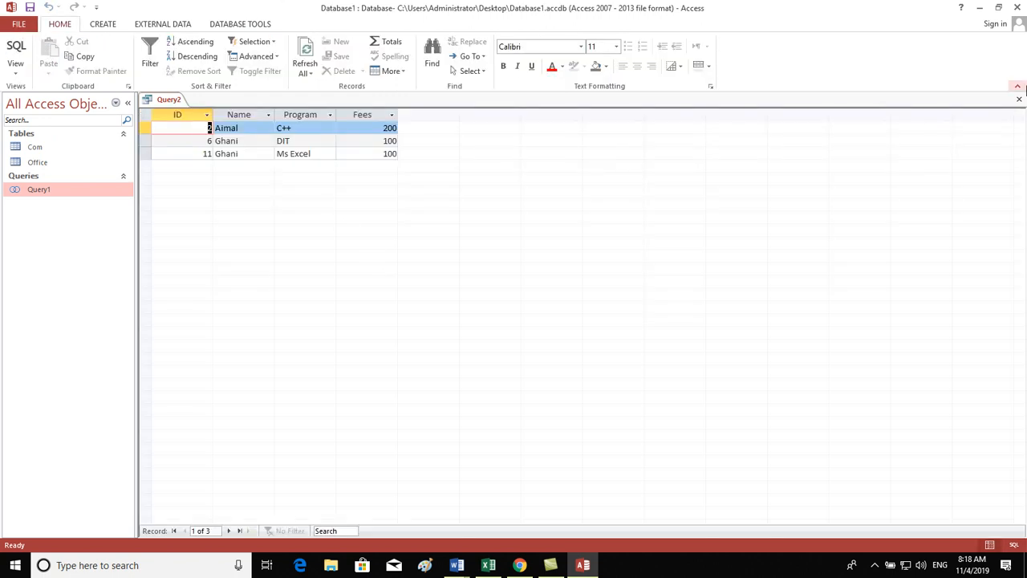
Close the union query and save it as Query2.
left_click(1019, 99)
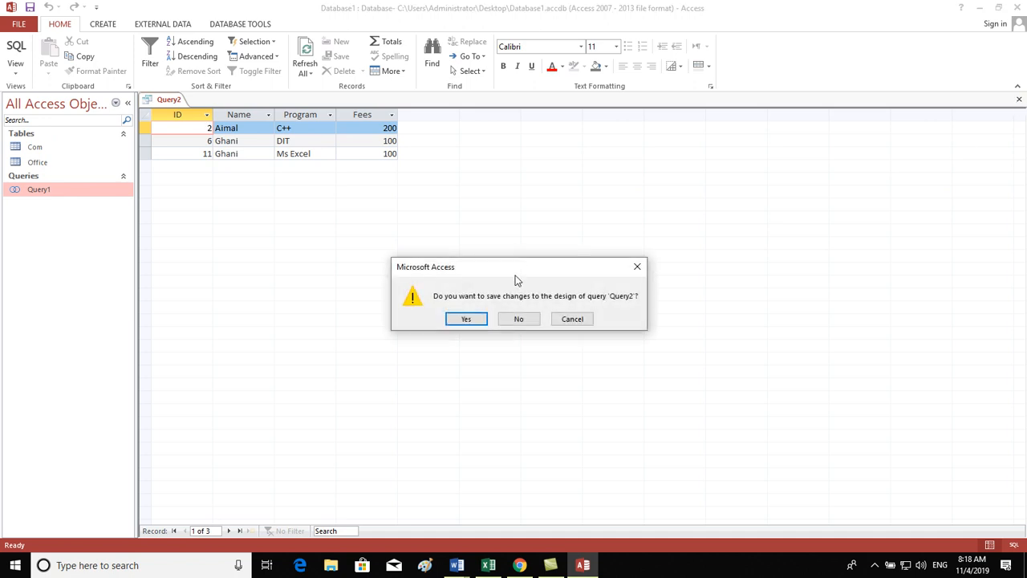
left_click(465, 319)
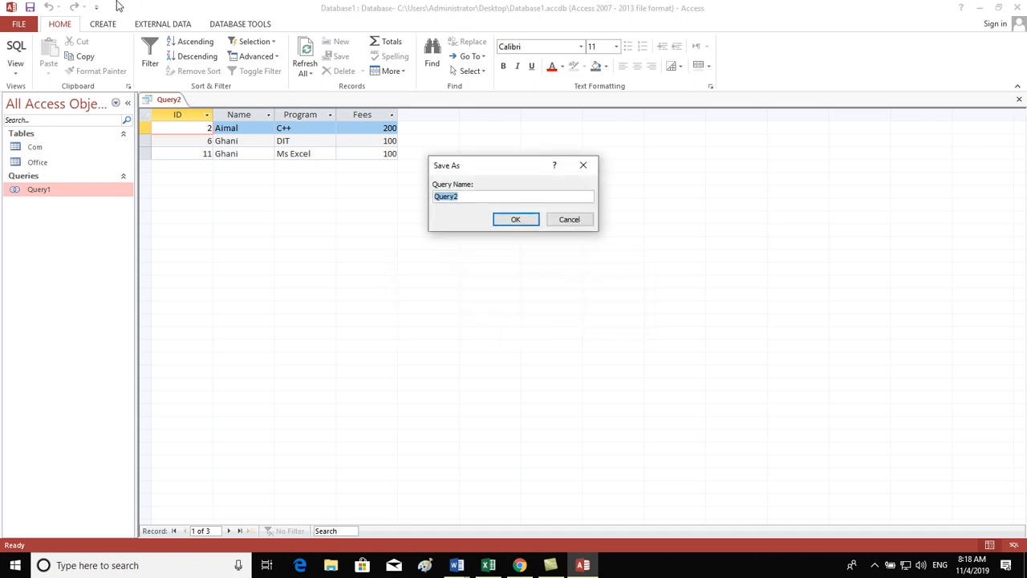
left_click(517, 220)
Create another query in design view without adding any tables.
left_click(103, 24)
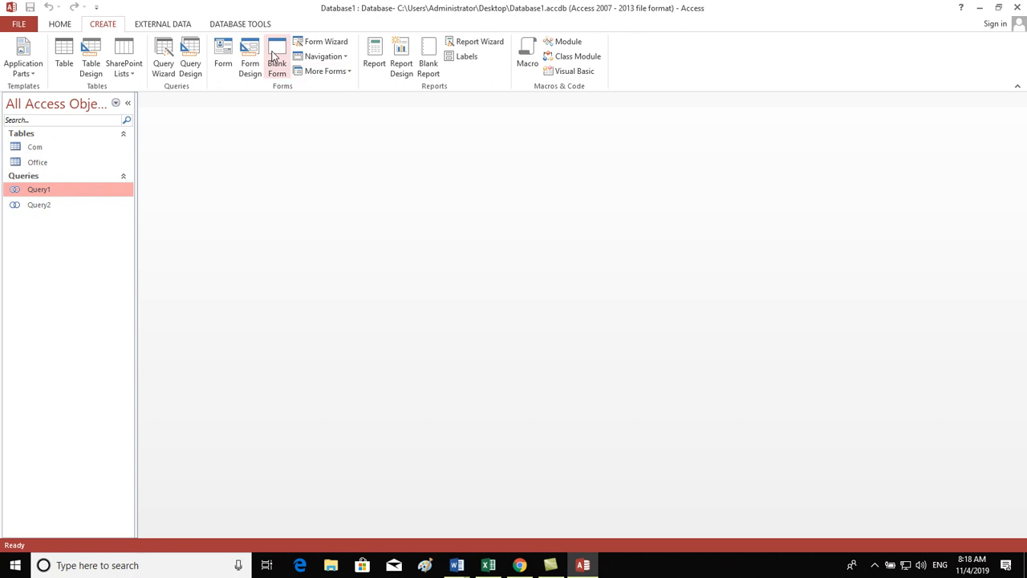
left_click(189, 64)
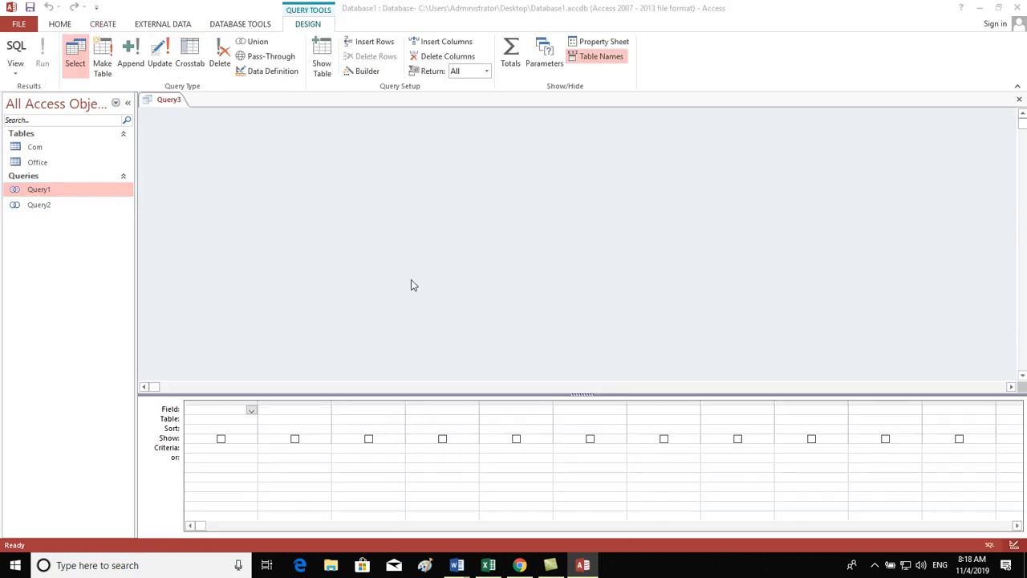
left_click(593, 534)
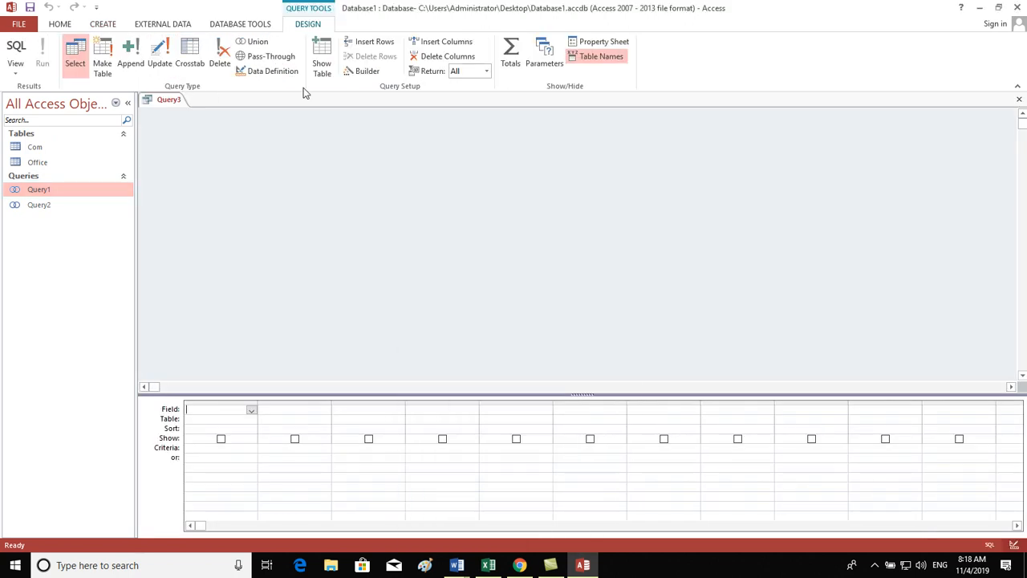
Make the query a union query and write its first selection of ID, Name, Program and Fees from Com.
left_click(255, 44)
type("Select")
key("Caps_Lock")
type("ID,N")
key("Caps_Lock")
type("ame,")
key("Caps_Lock")
type("P")
key("Caps_Lock")
type("rogram,")
key("Caps_Lock")
type("F")
key("Caps_Lock")
type("ees")
key("Caps_Lock")
type("F")
key("Caps_Lock")
type("rom")
key("Caps_Lock")
type("C")
key("Caps_Lock")
type("om")
key("Caps_Lock")
Add a Where condition to the Com selection that matches Name to either of two students' names, joined with or.
type("W")
key("Caps_Lock")
key("Caps_Lock")
key("Caps_Lock")
type("herer")
key("BackSpace")
key("BackSpace")
key("BackSpace")
type("e")
key("Caps_Lock")
type("N")
key("Caps_Lock")
type("ame='")
key("Caps_Lock")
key("Caps_Lock")
type("a")
key("Caps_Lock")
key("Caps_Lock")
type("sad' or")
key("Caps_Lock")
type("N")
key("Caps_Lock")
type("ame='")
key("Caps_Lock")
type("A")
key("Caps_Lock")
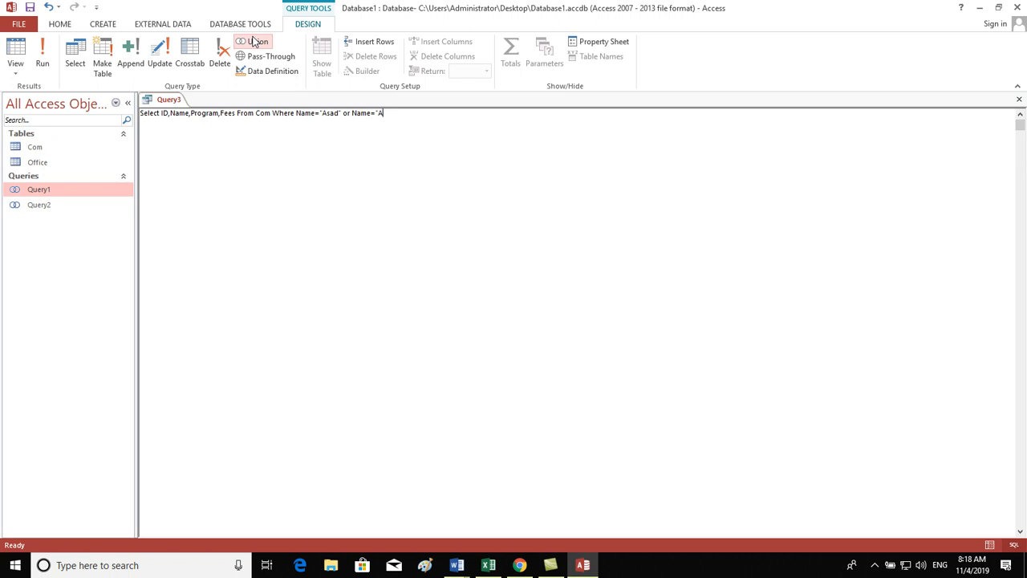
key("Caps_Lock")
key("Caps_Lock")
type("kbar\" ")
Add a union with a second selection of ID, Name, Program and Fees from Office.
type("union")
key("Caps_Lock")
type("S")
key("Caps_Lock")
type("elect")
key("Caps_Lock")
type("ID,N")
key("Caps_Lock")
type("ame,")
key("Caps_Lock")
type("P")
key("Caps_Lock")
type("rogram,")
key("Caps_Lock")
type("F")
key("Caps_Lock")
type("e")
key("Caps_Lock")
type("F")
key("Caps_Lock")
type("rom")
key("Caps_Lock")
type("O")
key("Caps_Lock")
type("ffice")
Add a Where condition to the Office selection that matches Name to one student's name.
key("Caps_Lock")
type("W")
key("Caps_Lock")
type("here")
key("Caps_Lock")
type("N")
key("Caps_Lock")
type("ame=\"")
key("Caps_Lock")
type("A")
key("Caps_Lock")
type("imal\"")
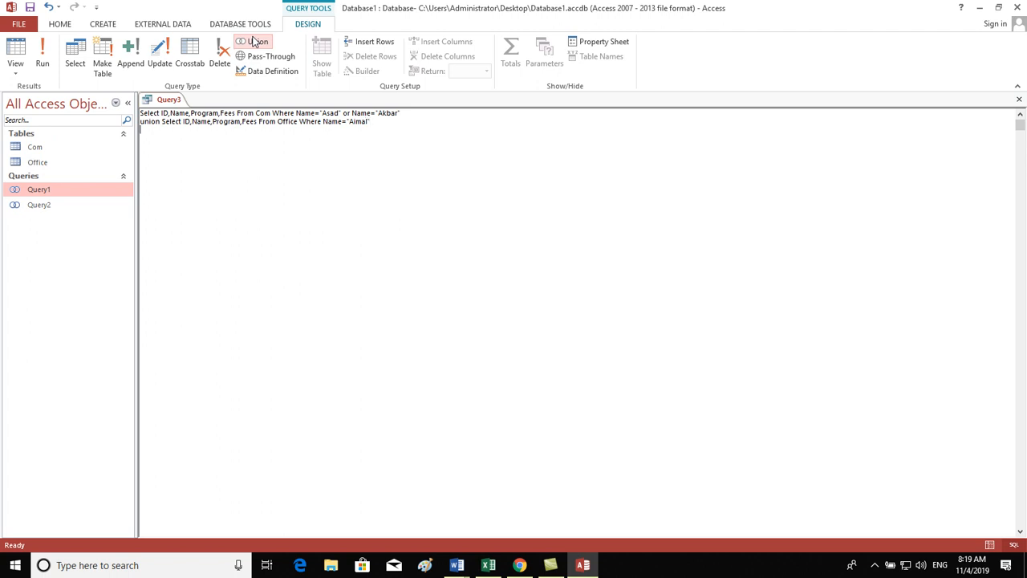
Close the union query, saving it as Query3, and open it to view the combined records.
left_click(254, 42)
left_click(1019, 99)
left_click(467, 319)
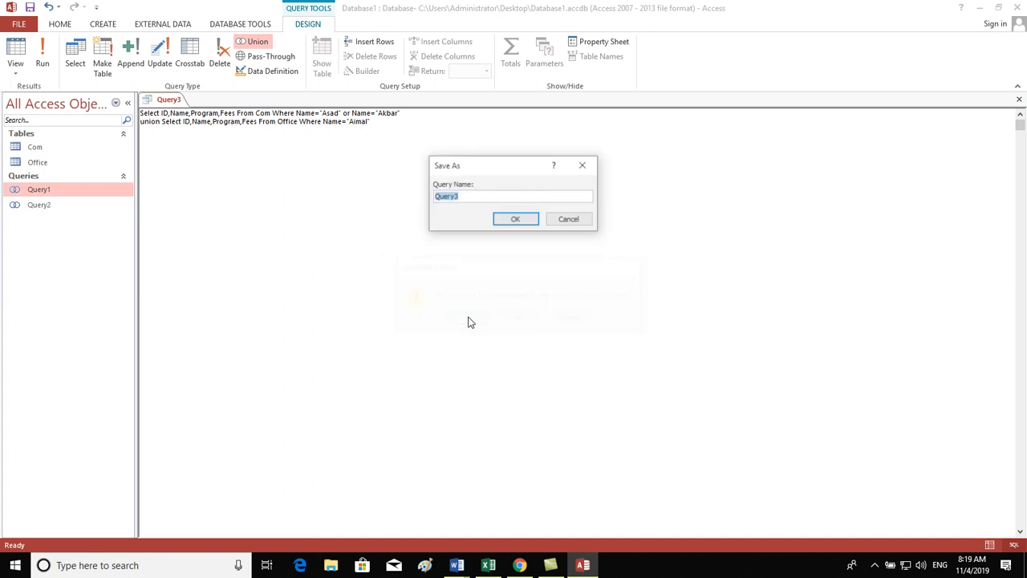
left_click(514, 220)
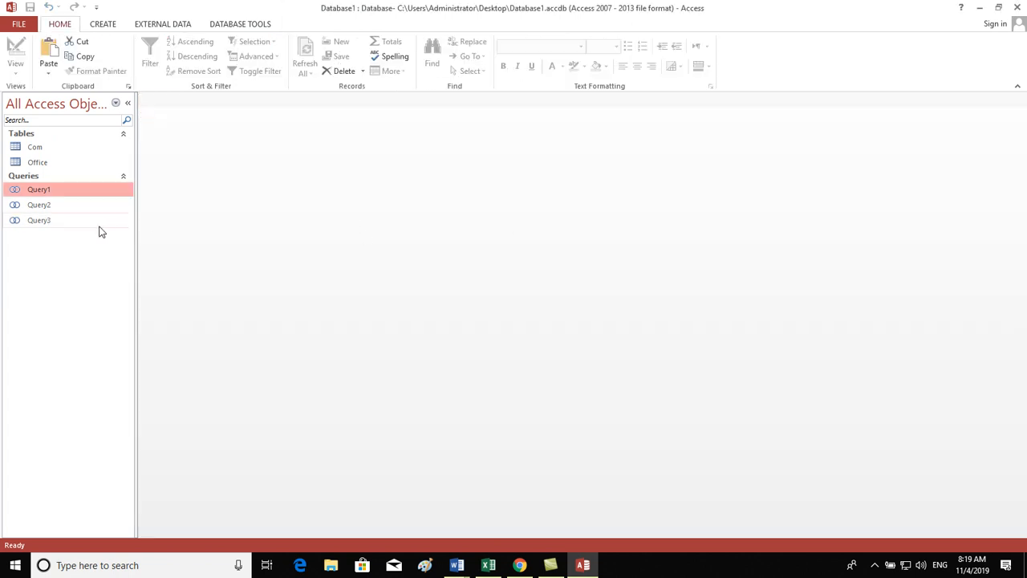
double_click(68, 223)
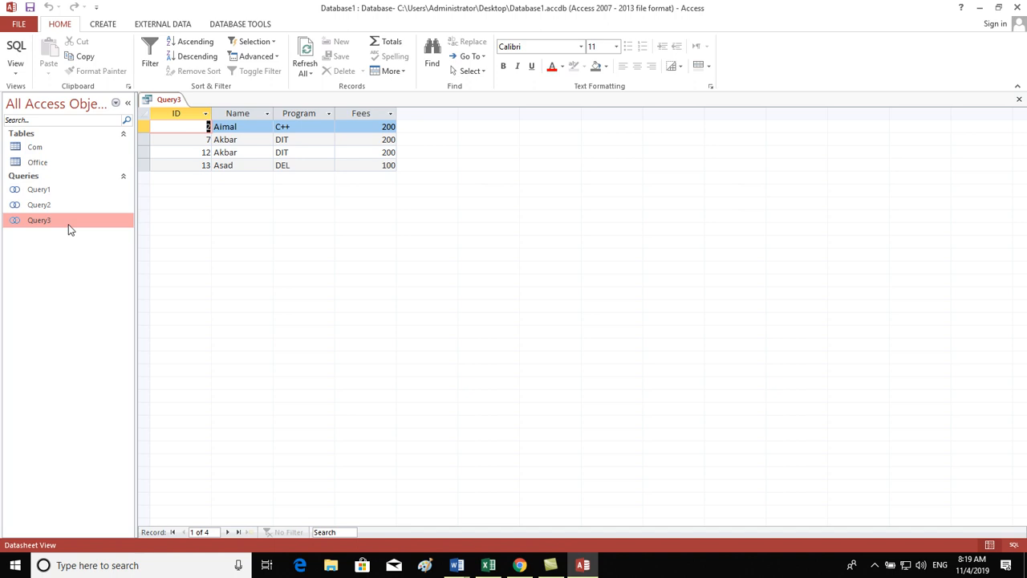
left_click(1018, 102)
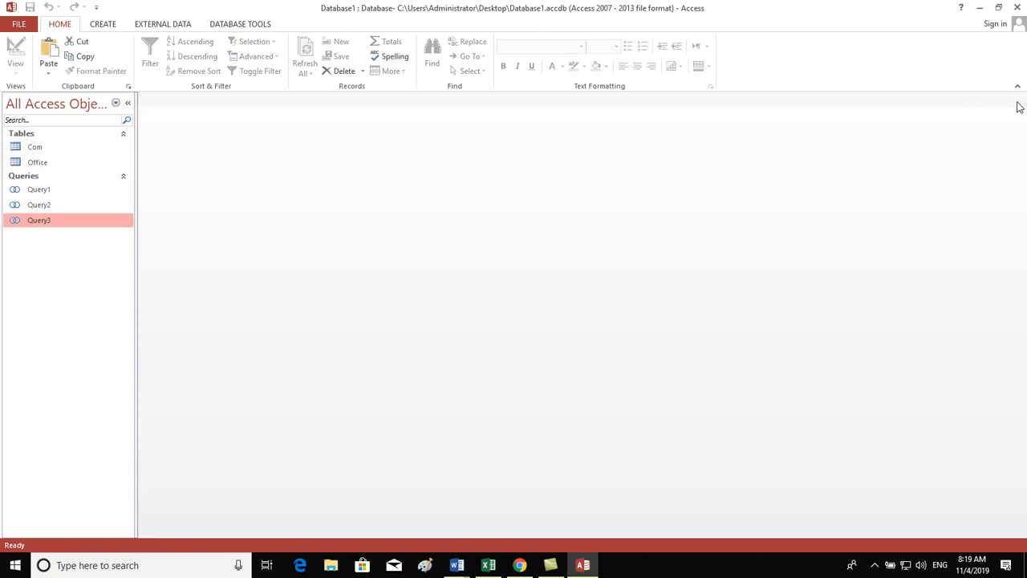
Create a new query in design view without adding any tables and make it a union query.
left_click(102, 25)
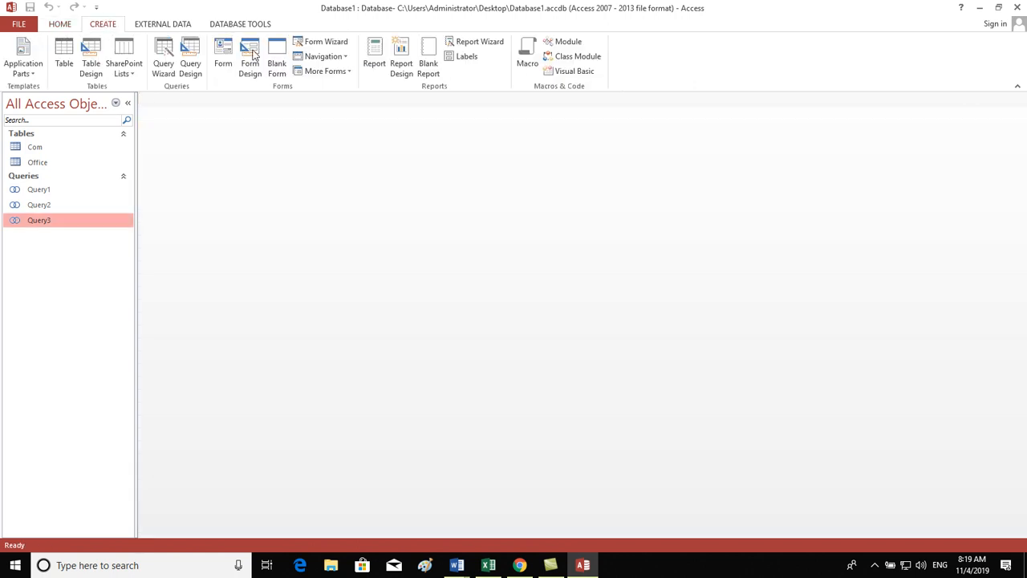
left_click(191, 64)
left_click(594, 535)
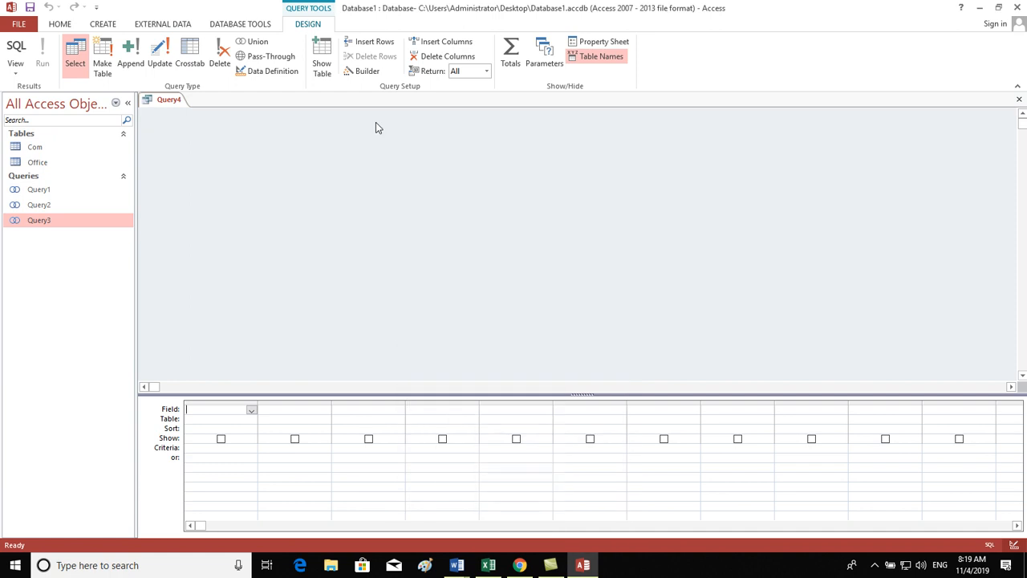
left_click(262, 42)
Write the new query's first selection of ID, Name, Program and Fees from Com.
type("Select")
key("Caps_Lock")
type("ID,N")
key("Caps_Lock")
type("ame,")
key("Caps_Lock")
type("P")
key("Caps_Lock")
type("rogram,")
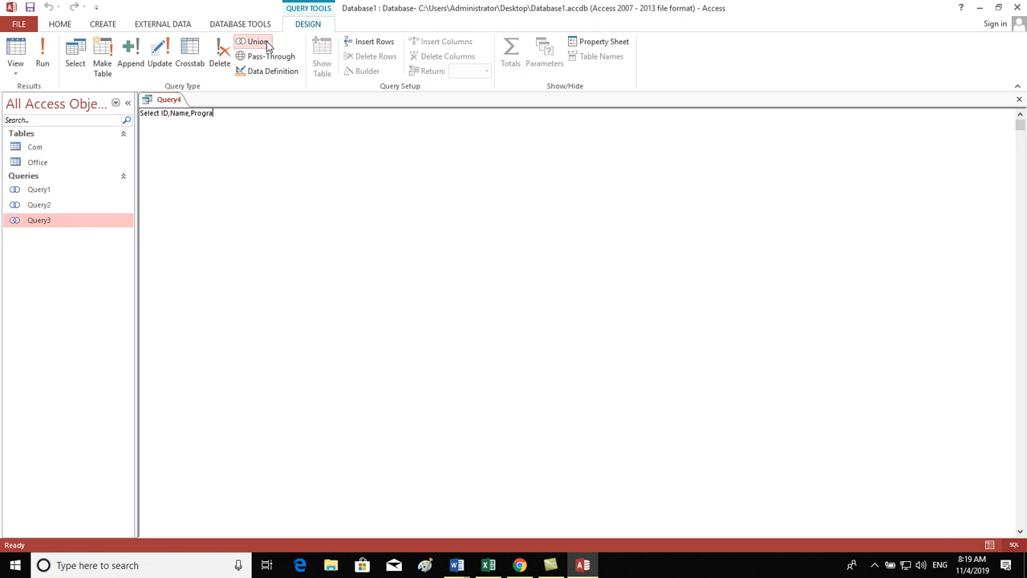
key("Caps_Lock")
type("F")
key("Caps_Lock")
type("ees")
key("Caps_Lock")
type("F")
key("Caps_Lock")
type("rom")
key("Caps_Lock")
type("O")
key("Caps_Lock")
type("f")
key("BackSpace")
key("BackSpace")
key("Caps_Lock")
type("C")
key("Caps_Lock")
type("om")
key("Caps_Lock")
Begin a Where clause after the Com selection in the union query.
type("W")
key("Caps_Lock")
type("here")
key("Caps_Lock")
type("N")
key("Caps_Lock")
type("ame='")
key("Caps_Lock")
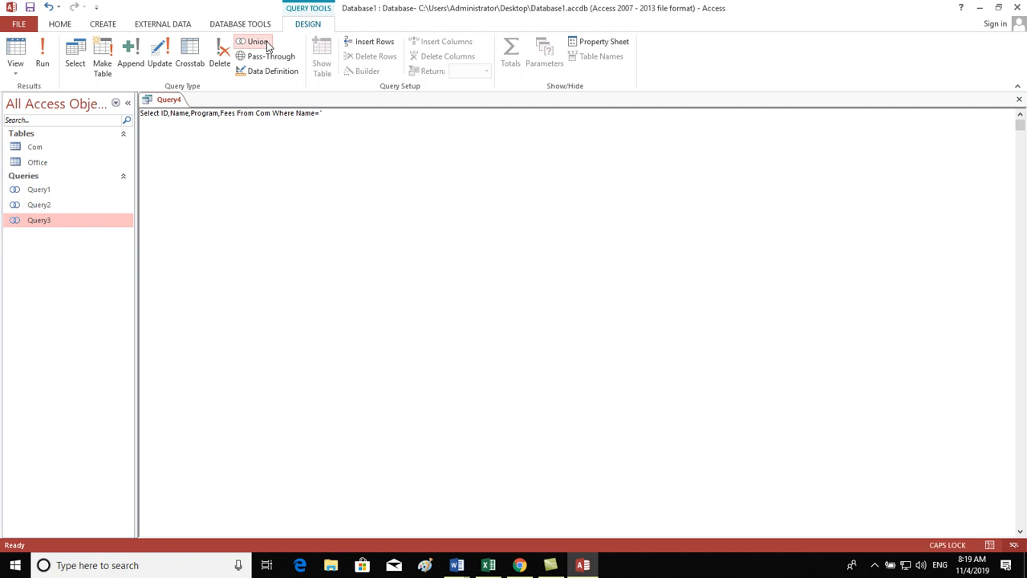
key("Caps_Lock")
key("BackSpace")
key("BackSpace")
key("BackSpace")
key("Caps_Lock")
type("S")
key("Caps_Lock")
type("a")
key("BackSpace")
key("BackSpace")
key("BackSpace")
key("BackSpace")
key("BackSpace")
key("BackSpace")
key("BackSpace")
key("BackSpace")
key("BackSpace")
key("BackSpace")
key("BackSpace")
Complete the Com selection's Where condition so that Program equals "DEL".
key("Caps_Lock")
type("P")
key("Caps_Lock")
type("rogram='")
key("Caps_Lock")
type("A")
key("Caps_Lock")
type("sa")
key("BackSpace")
key("BackSpace")
key("BackSpace")
key("BackSpace")
key("BackSpace")
key("Caps_Lock")
type("DE")
Start the second part of the query on a new line with Union Select.
key("Caps_Lock")
type("u")
key("Caps_Lock")
type("NIO")
key("BackSpace")
key("BackSpace")
key("BackSpace")
key("BackSpace")
type("U")
key("Caps_Lock")
type("noon")
key("Caps_Lock")
type("S")
key("Caps_Lock")
type("el")
key("BackSpace")
key("BackSpace")
key("BackSpace")
key("BackSpace")
type("eelct")
Complete the second selection with the fields ID, Name, Program and Fees from Office.
key("Caps_Lock")
type("ID,Name")
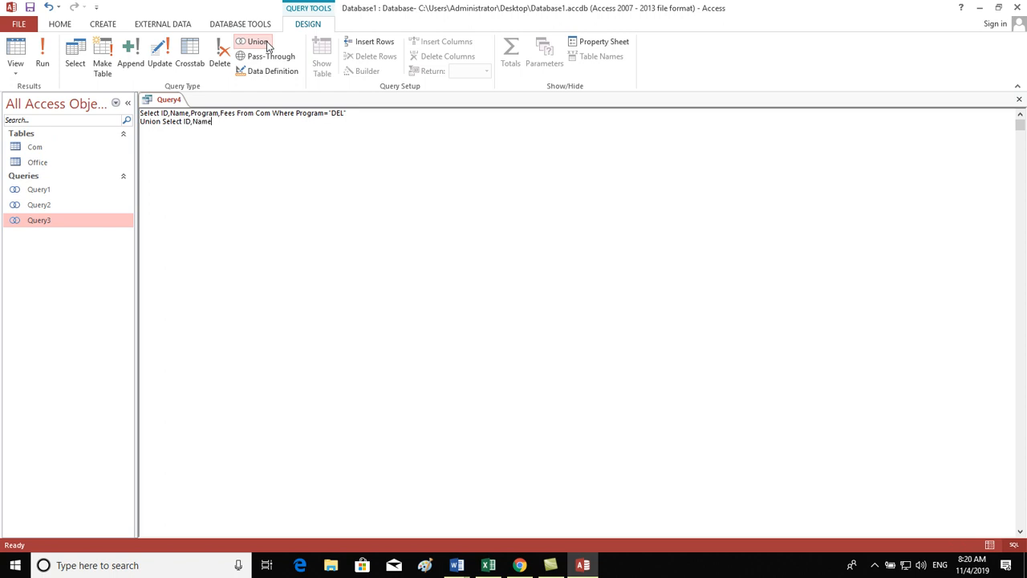
type(",P")
key("Caps_Lock")
type("rogram,")
key("Caps_Lock")
type("F")
key("Caps_Lock")
type("ees")
key("Caps_Lock")
type("Fr")
key("Caps_Lock")
type("om")
key("Caps_Lock")
type("O")
key("Caps_Lock")
type("ffice")
Add a Where condition to the Office selection that matches Name to one student's name.
key("Caps_Lock")
type("W")
key("Caps_Lock")
type("here")
key("Caps_Lock")
type("PR")
key("BackSpace")
key("Caps_Lock")
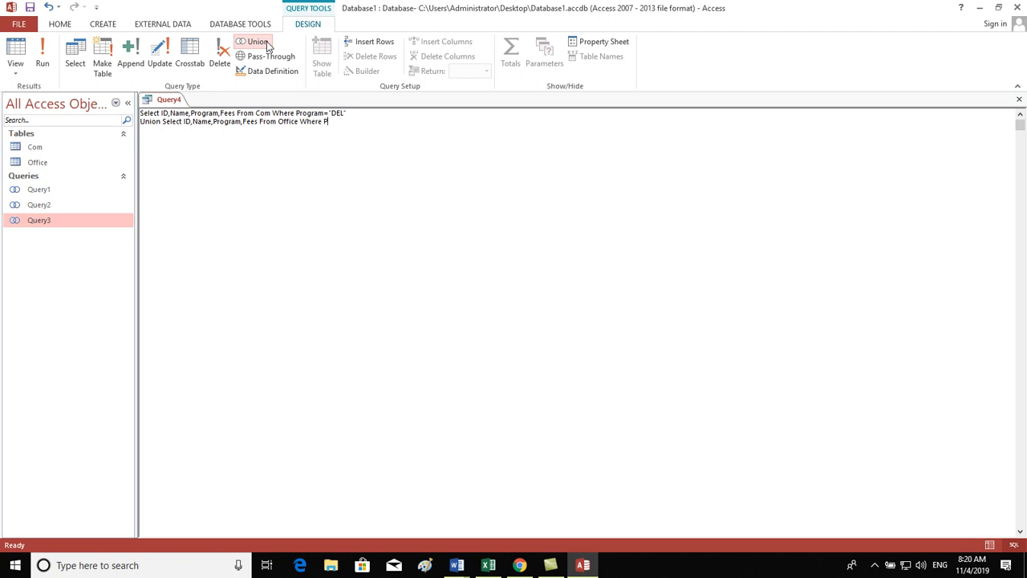
key("Caps_Lock")
type("N")
key("Caps_Lock")
type("ame=\"")
key("Caps_Lock")
type("A")
key("Caps_Lock")
type("am")
key("BackSpace")
key("BackSpace")
Close the union query, saving it as Query4, and open it to view the combined records.
left_click(1018, 100)
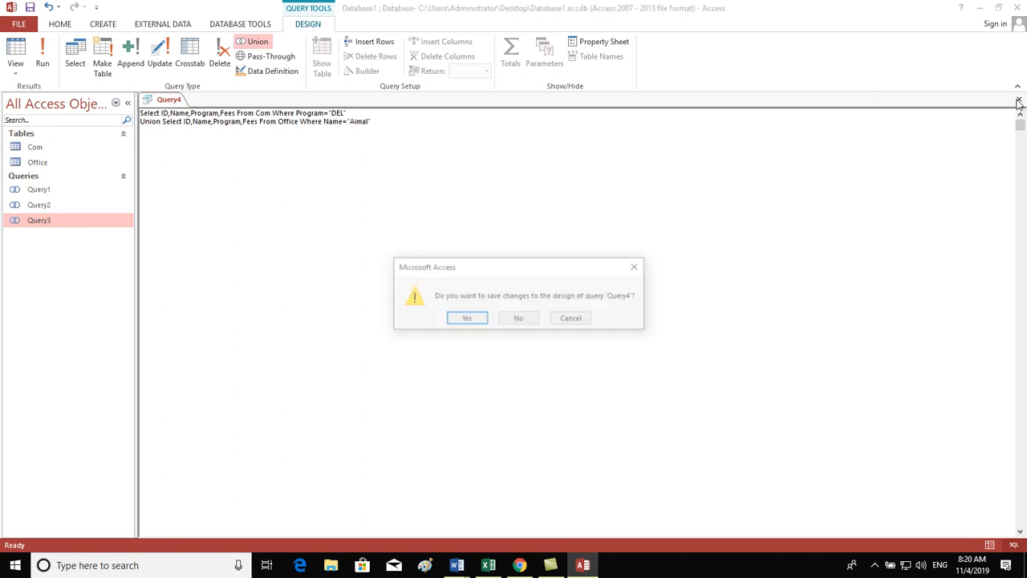
left_click(467, 318)
left_click(514, 223)
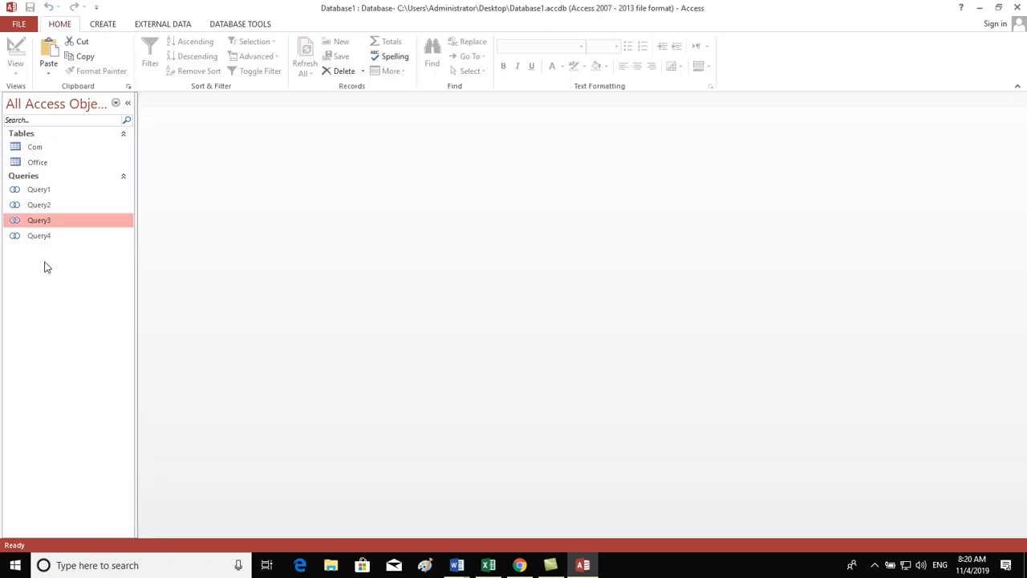
left_click(36, 240)
double_click(36, 240)
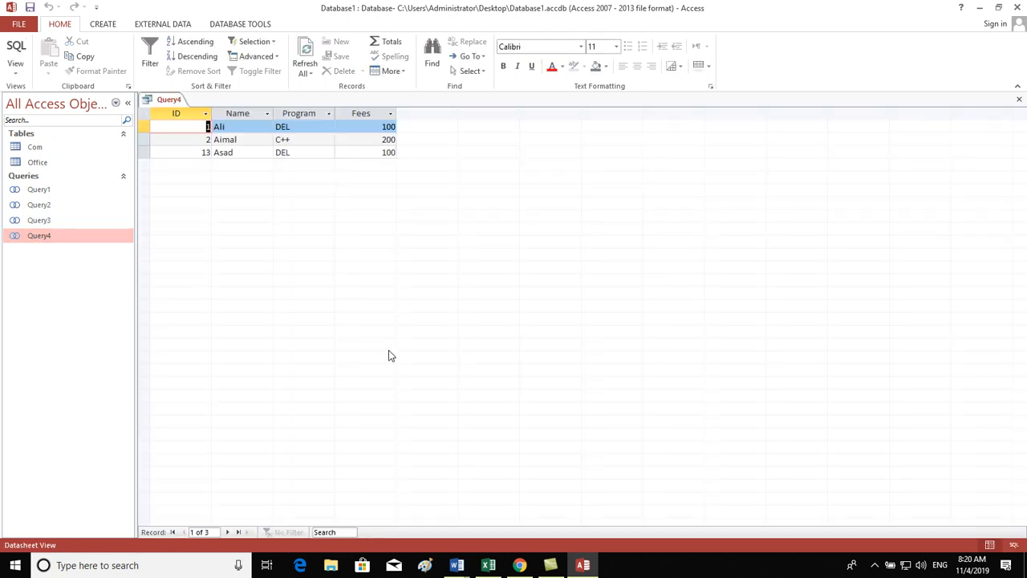
Close Query4, create another query in design view without adding any tables, and make it a union query.
left_click(1020, 101)
left_click(99, 24)
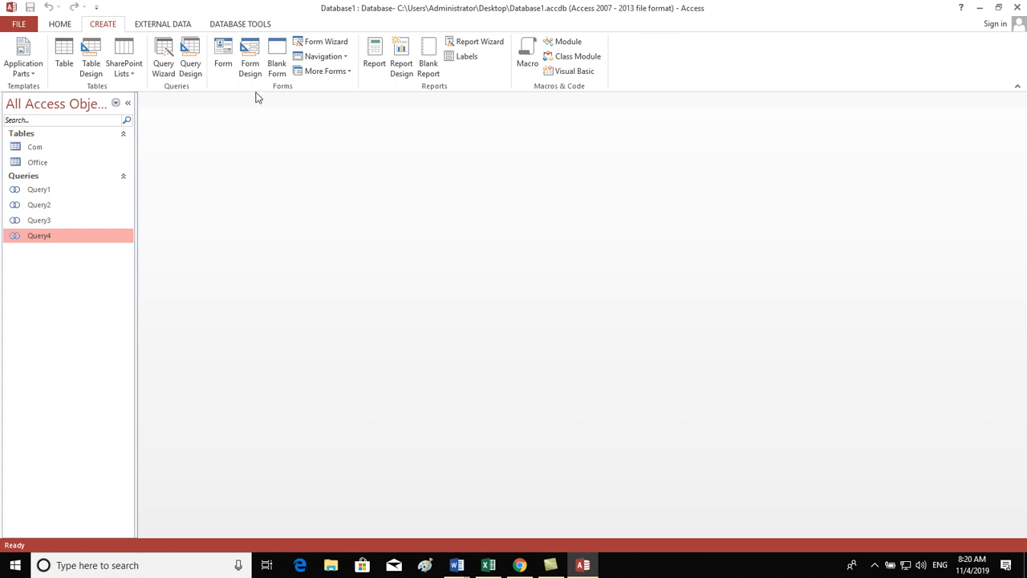
left_click(190, 64)
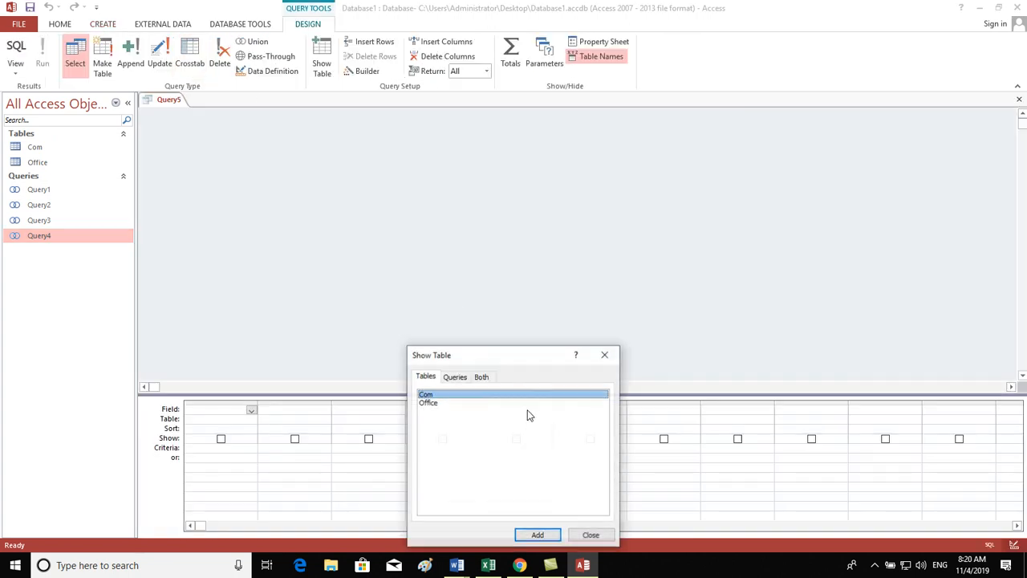
left_click(611, 535)
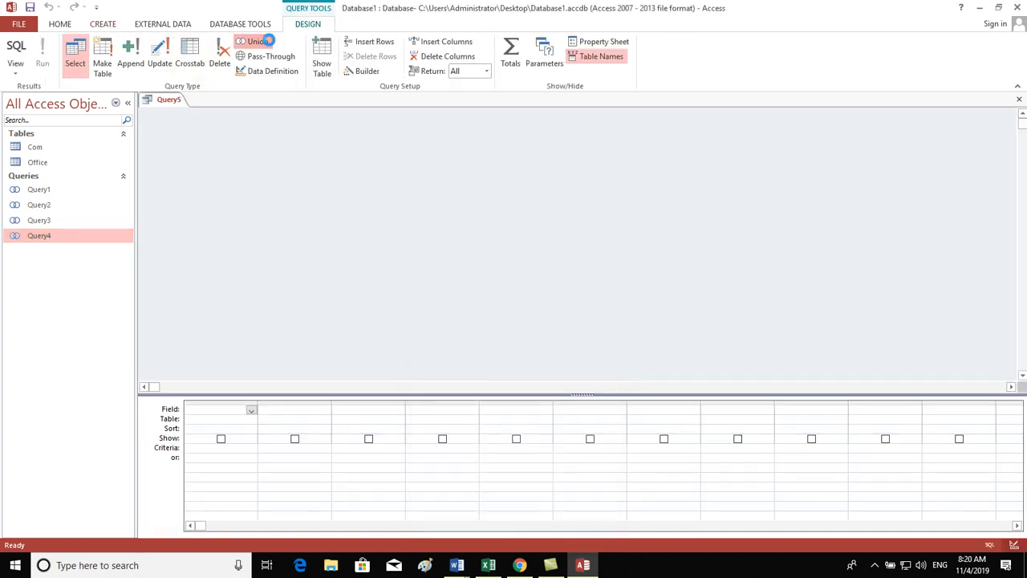
left_click(258, 42)
Write the new query's first selection of ID, Name, Program and Fees from Com.
type("Select")
key("Caps_Lock")
type("ID,N")
key("Caps_Lock")
type("ame,")
key("Caps_Lock")
type("P")
key("Caps_Lock")
type("rogram,")
key("Caps_Lock")
type("F")
key("Caps_Lock")
type("ees")
key("Caps_Lock")
key("Caps_Lock")
type("From")
key("Caps_Lock")
type("C")
key("Caps_Lock")
key("Caps_Lock")
key("Caps_Lock")
type("omm")
key("Caps_Lock")
key("BackSpace")
key("BackSpace")
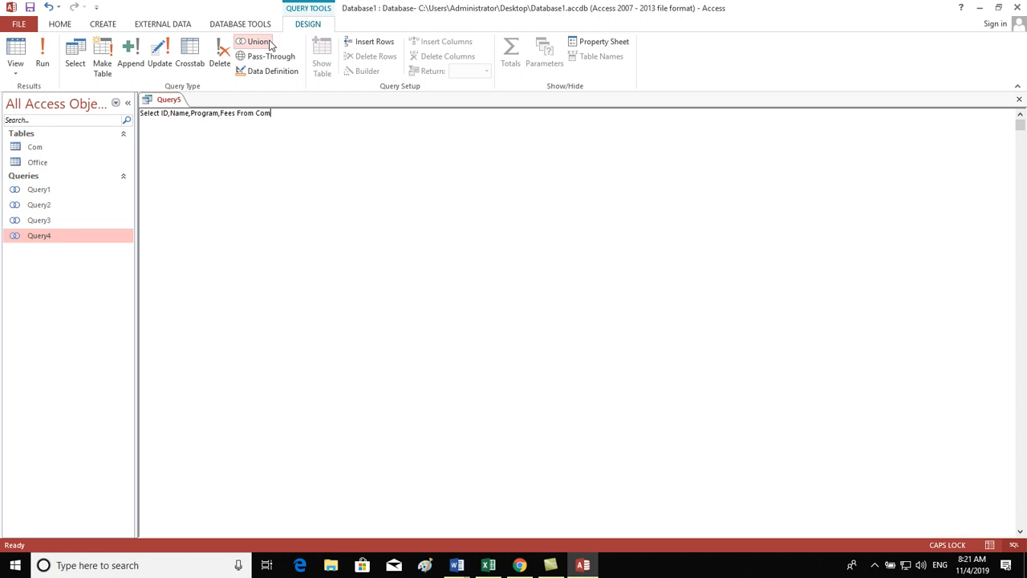
Add a Where condition to the Com selection that limits the records to Fees=100.
key("Caps_Lock")
type("w")
key("Caps_Lock")
type("HERE")
key("BackSpace")
key("BackSpace")
key("BackSpace")
key("BackSpace")
key("BackSpace")
key("BackSpace")
type("W")
key("Caps_Lock")
type("here")
key("Caps_Lock")
type("F")
key("Caps_Lock")
type("ees=10")
Add a Union selection of ID, Name, Program and Fees from Office on a second line.
key("Caps_Lock")
type("U")
key("Caps_Lock")
type("nion")
key("Caps_Lock")
type("S")
key("Caps_Lock")
type("elect")
key("Caps_Lock")
type("ID,N")
key("Caps_Lock")
type("ame,")
key("Caps_Lock")
type("P")
key("Caps_Lock")
type("rogram,")
key("Caps_Lock")
type("F")
key("Caps_Lock")
type("e")
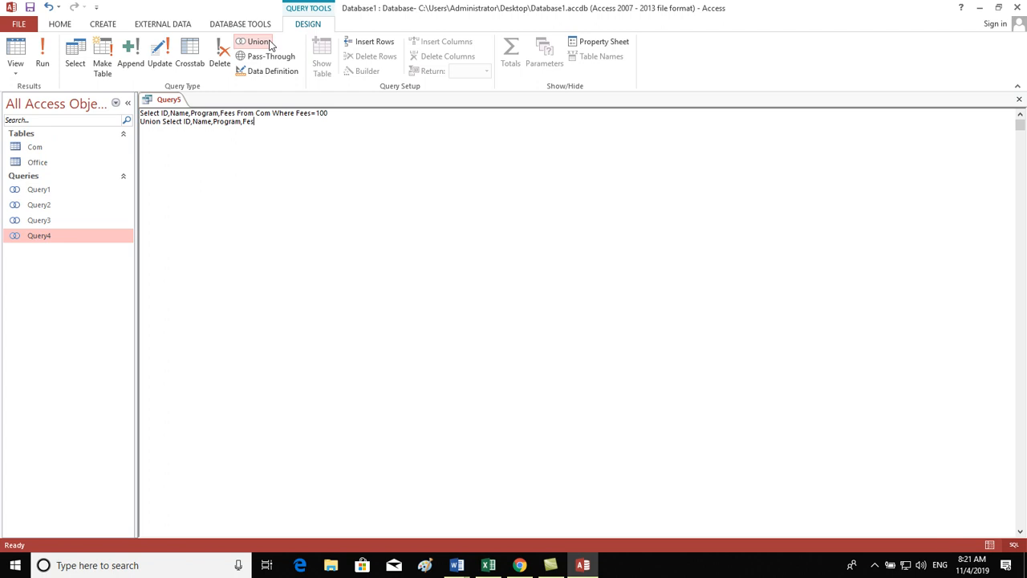
type("es")
key("Caps_Lock")
type("F")
key("Caps_Lock")
type("rom")
key("Caps_Lock")
type("O")
key("Caps_Lock")
type("ffice")
Add a Where condition to the Office selection that limits the records to Fees=200.
key("Caps_Lock")
type("W")
key("Caps_Lock")
key("Caps_Lock")
type("HERE")
key("BackSpace")
key("BackSpace")
key("BackSpace")
key("Caps_Lock")
type("here")
key("Caps_Lock")
key("Caps_Lock")
type("f")
key("Caps_Lock")
key("BackSpace")
type("F")
key("Caps_Lock")
type("ees=200")
left_click(271, 46)
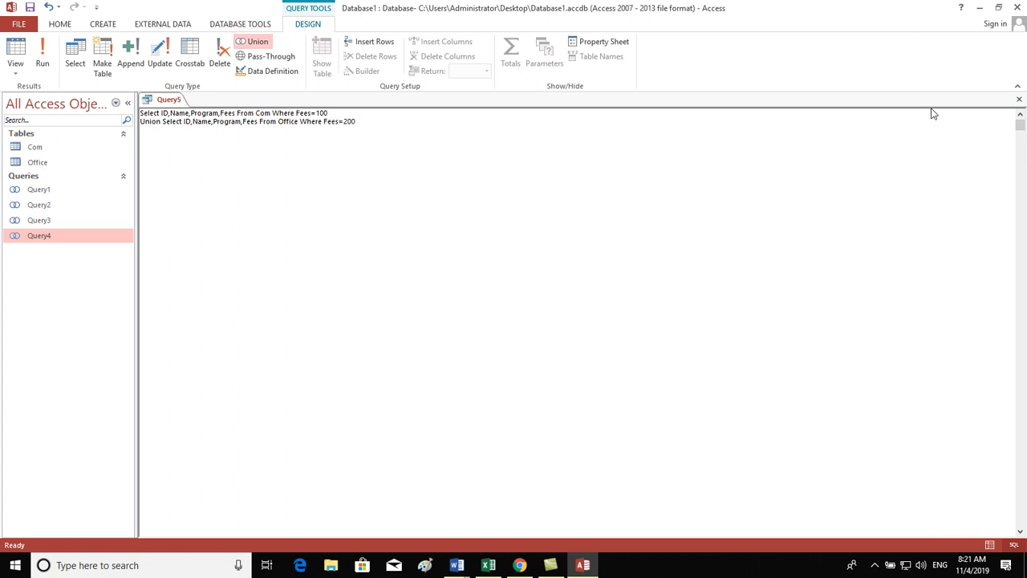
Close the union query, saving it as Query5, and open it to view the combined records.
left_click(1019, 99)
left_click(480, 318)
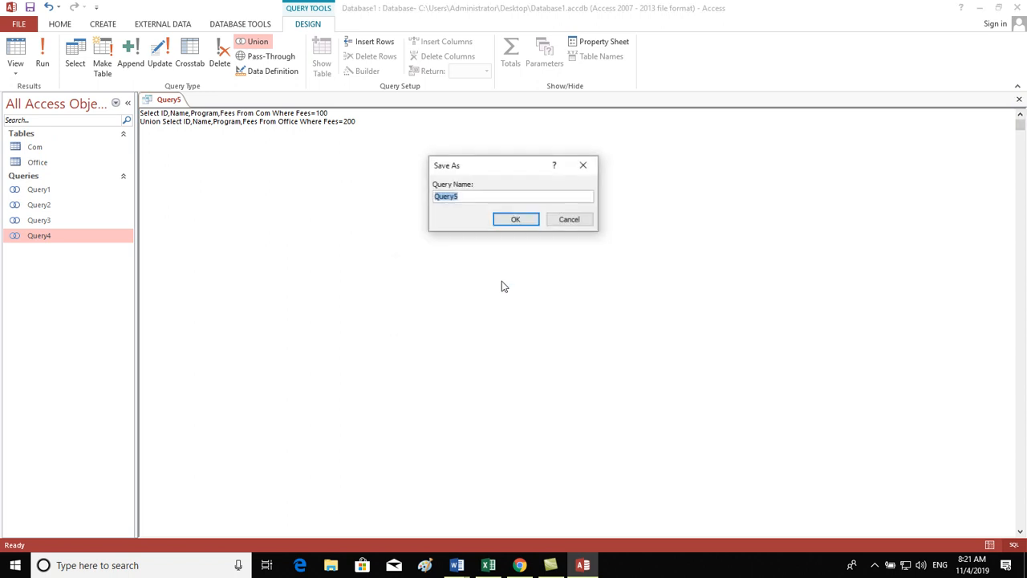
left_click(516, 218)
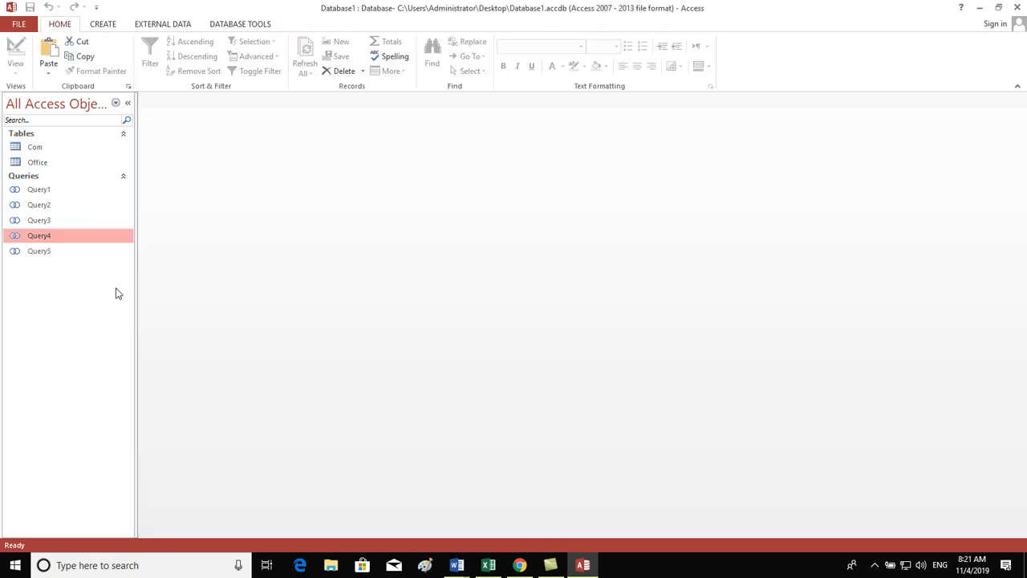
double_click(63, 251)
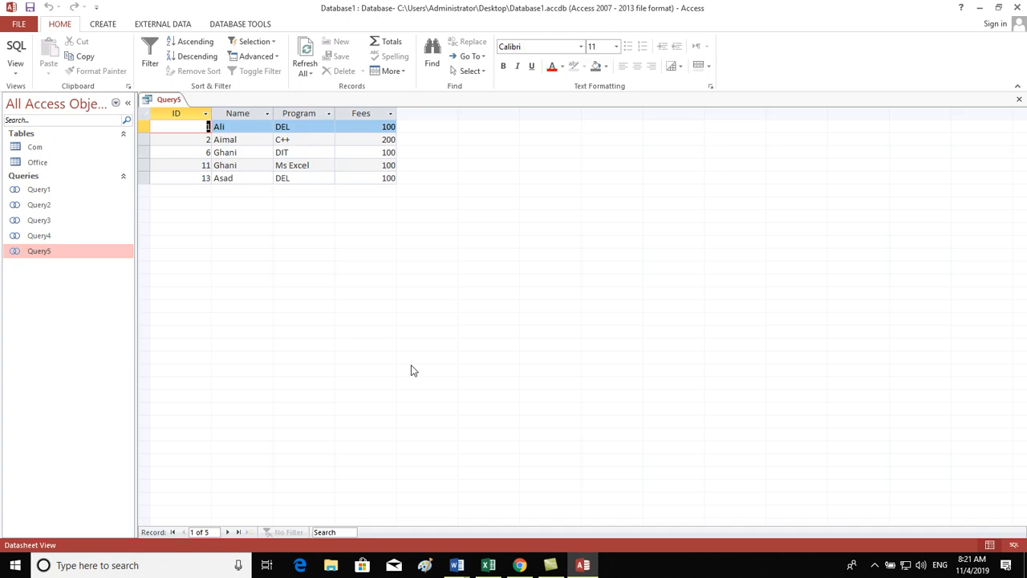